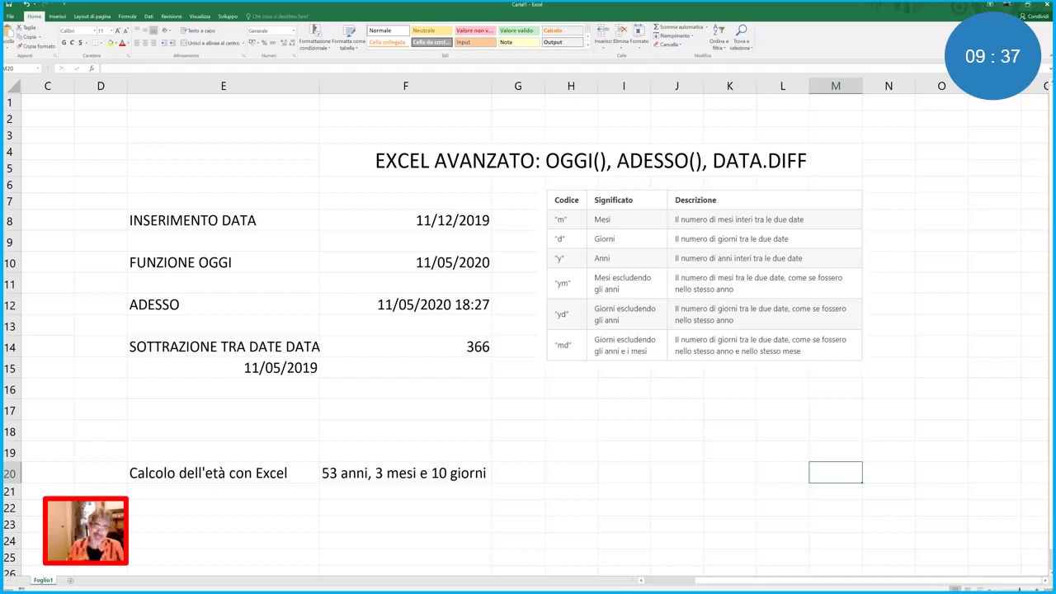
Enter the number 12 in E4 as a trial, then clear it.
left_click(436, 218)
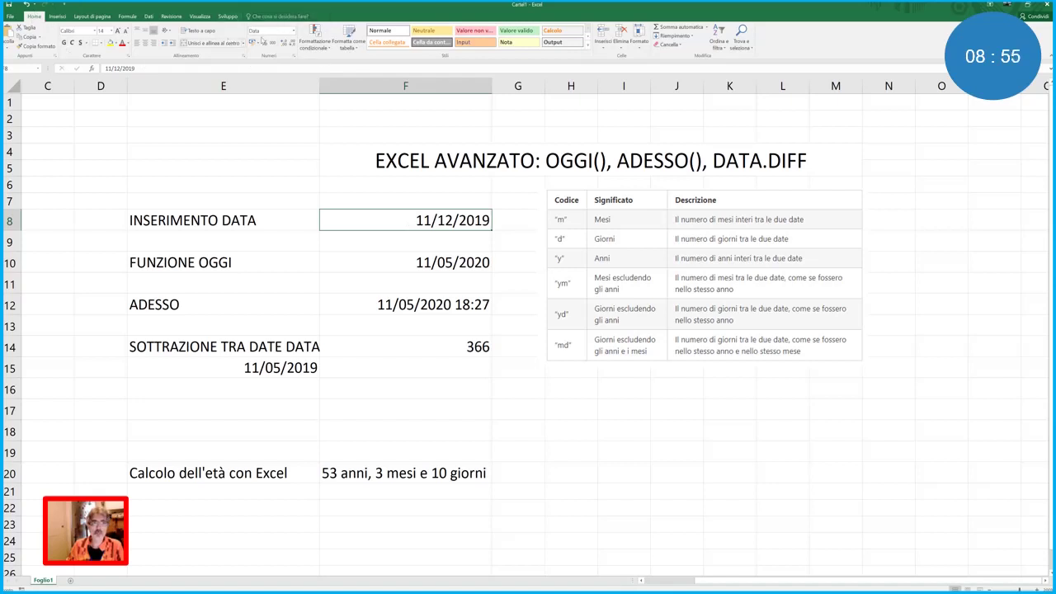
left_click(184, 152)
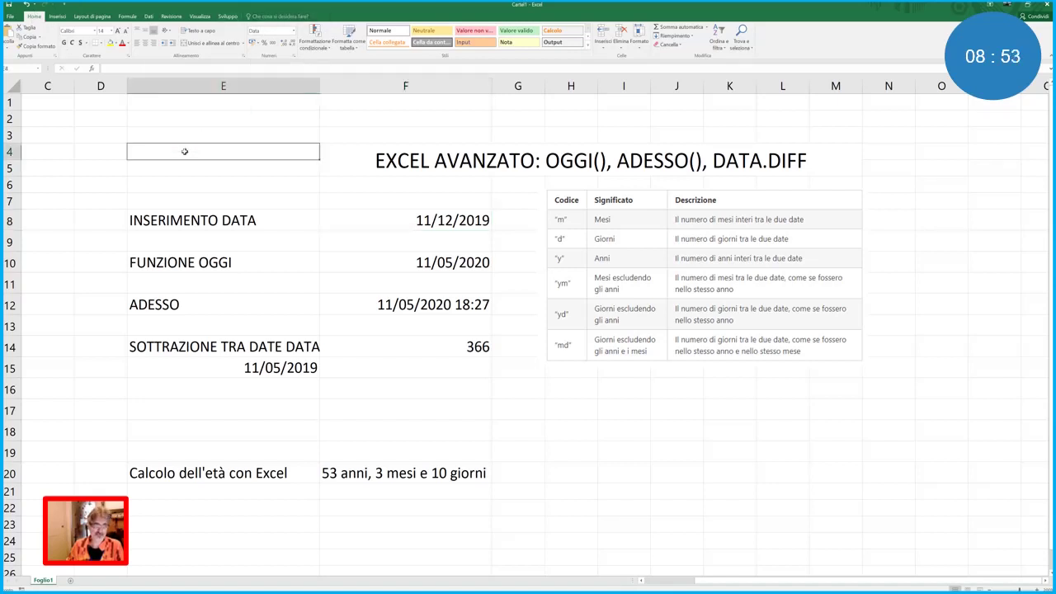
type("12")
key("Return")
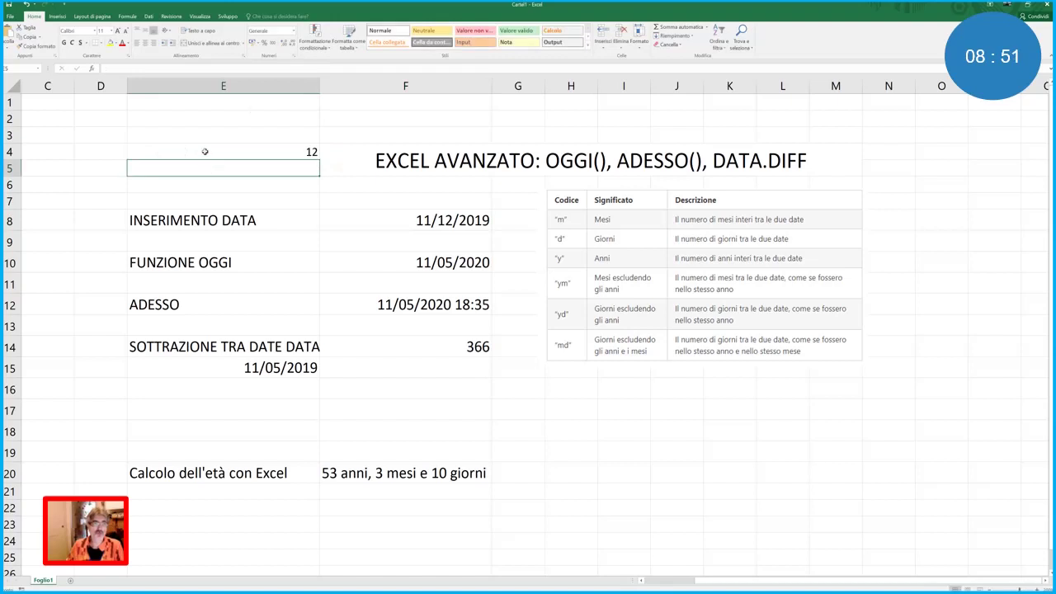
left_click(205, 151)
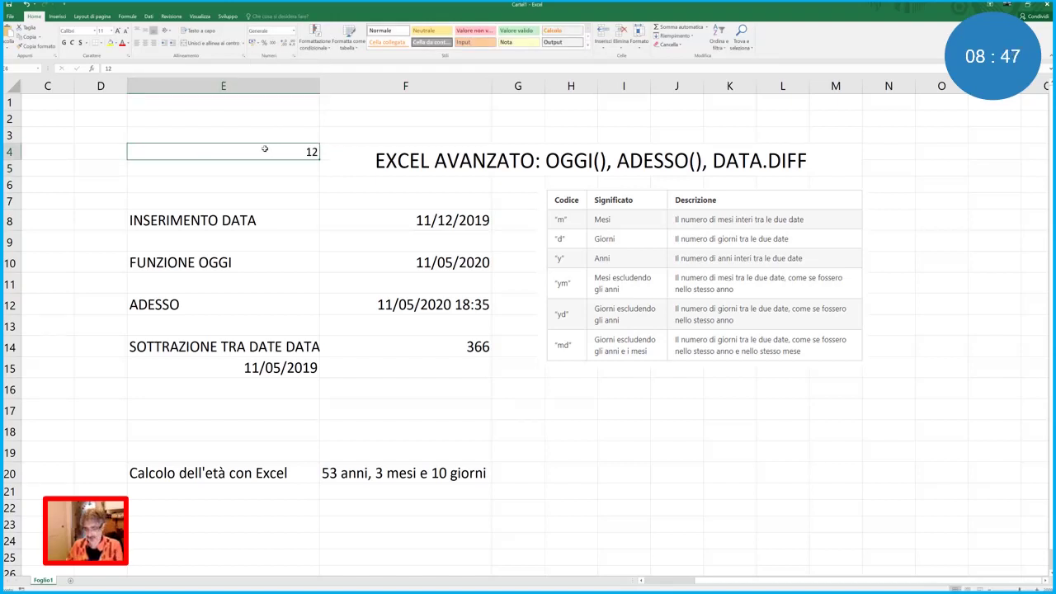
key("Delete")
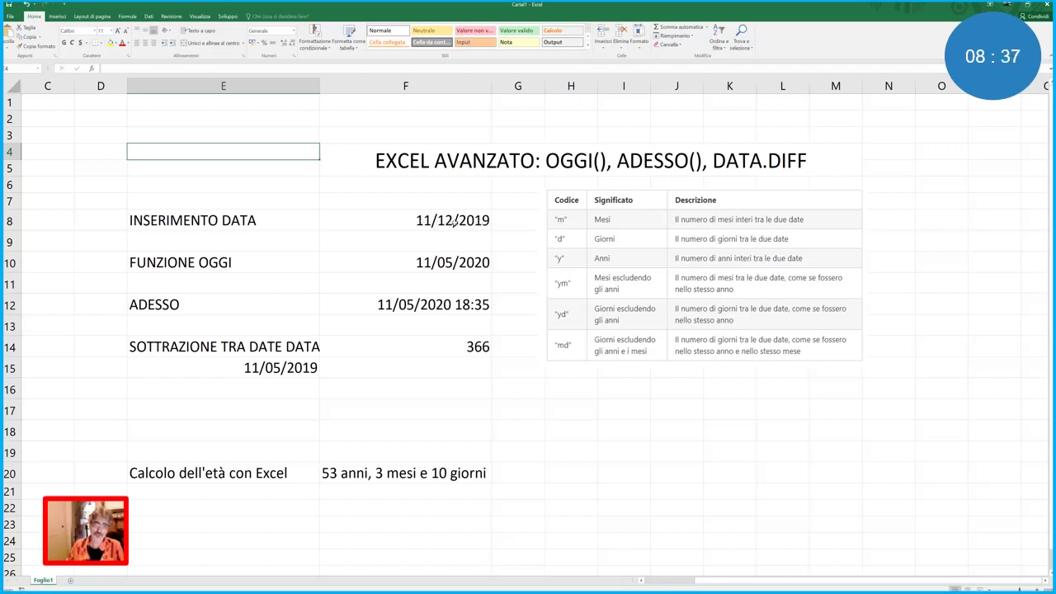
Enter the date 12/12/2018 in cell F7.
left_click(425, 200)
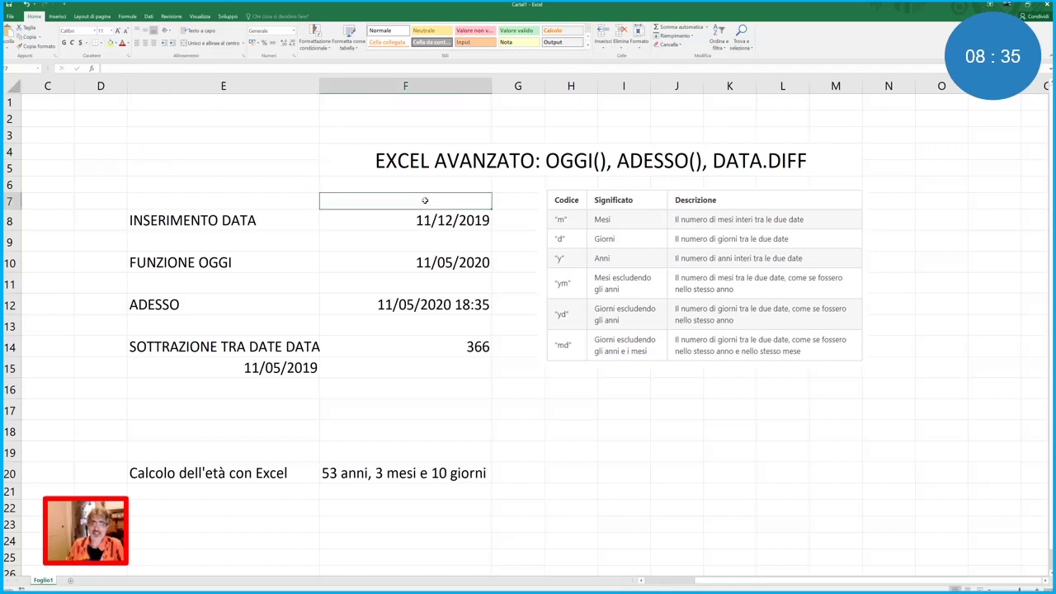
type("12")
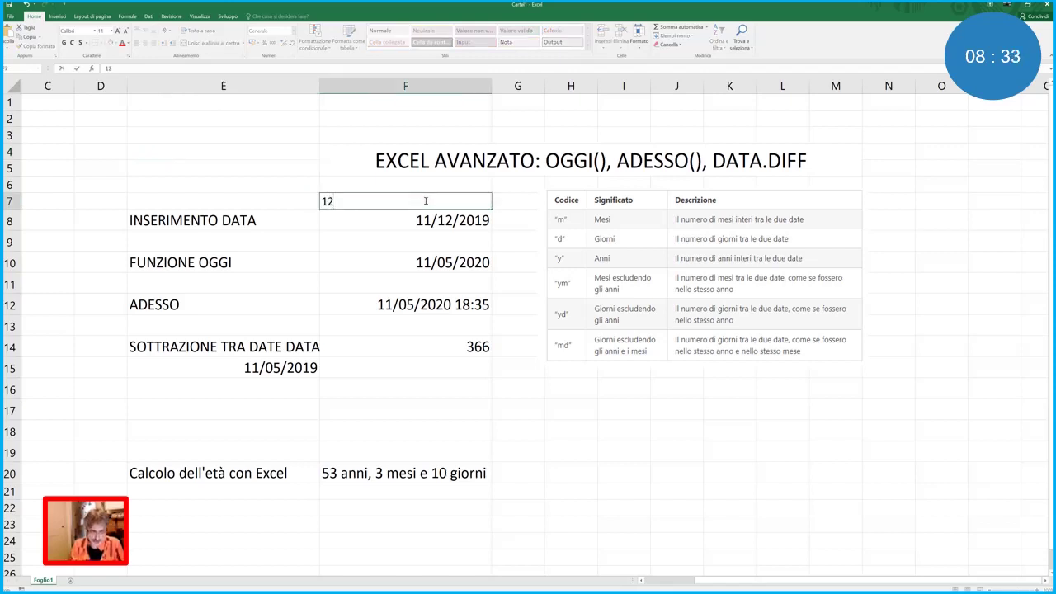
type("/")
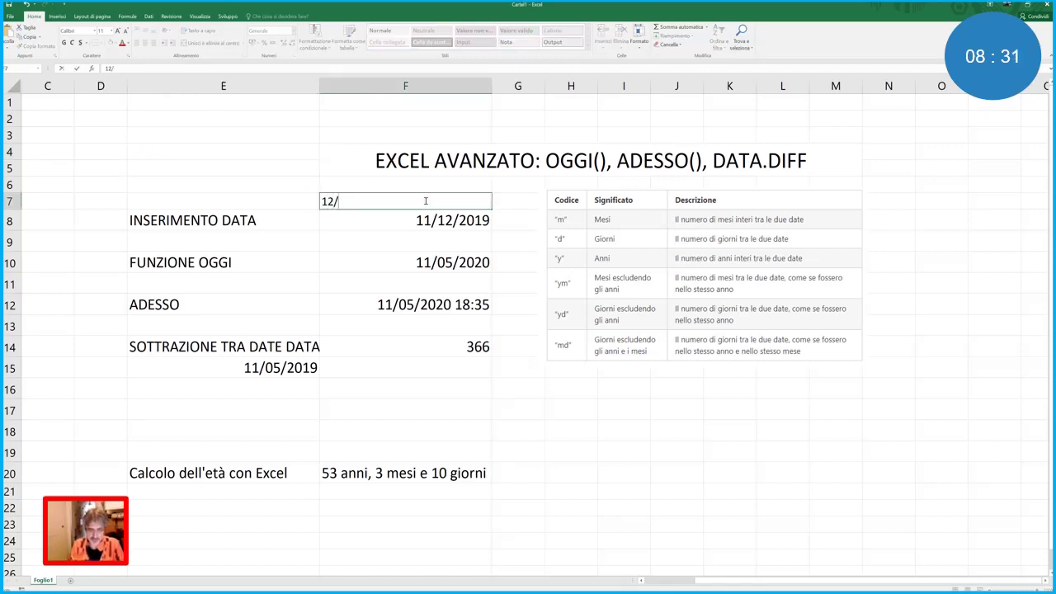
type("12/2")
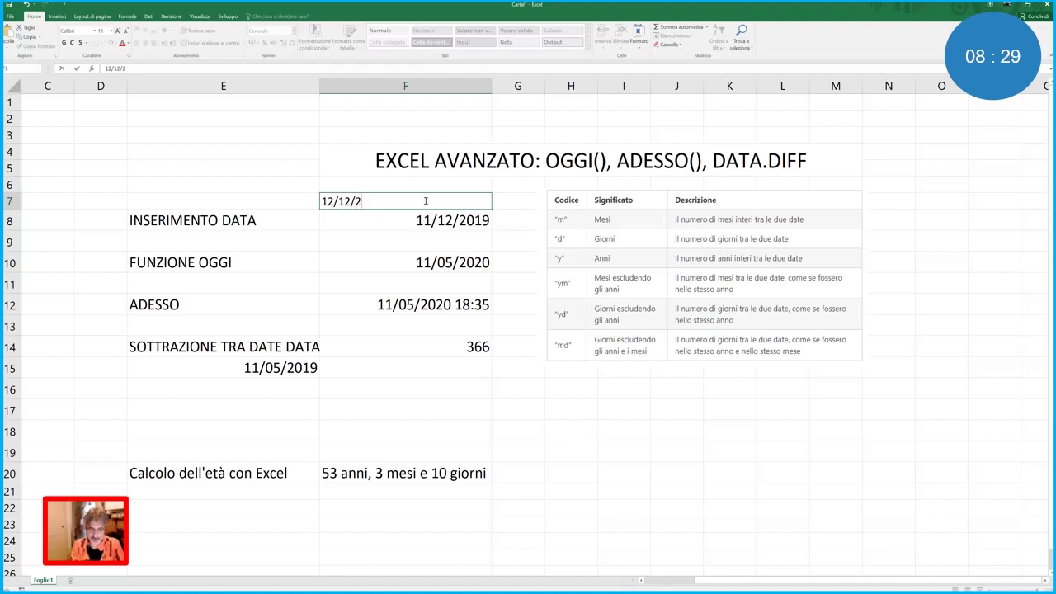
type("018")
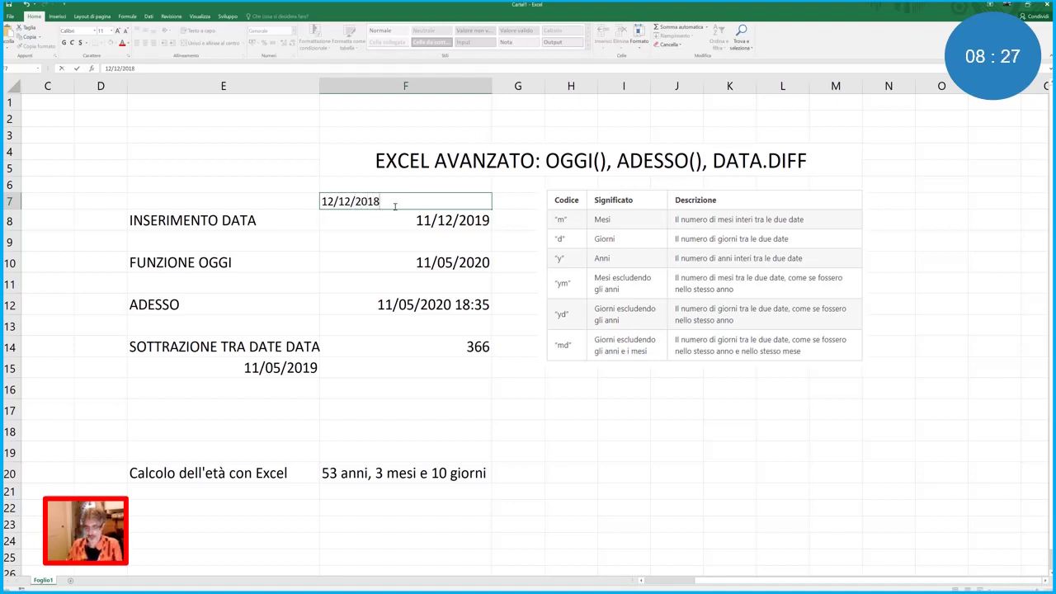
key("Return")
left_click(394, 205)
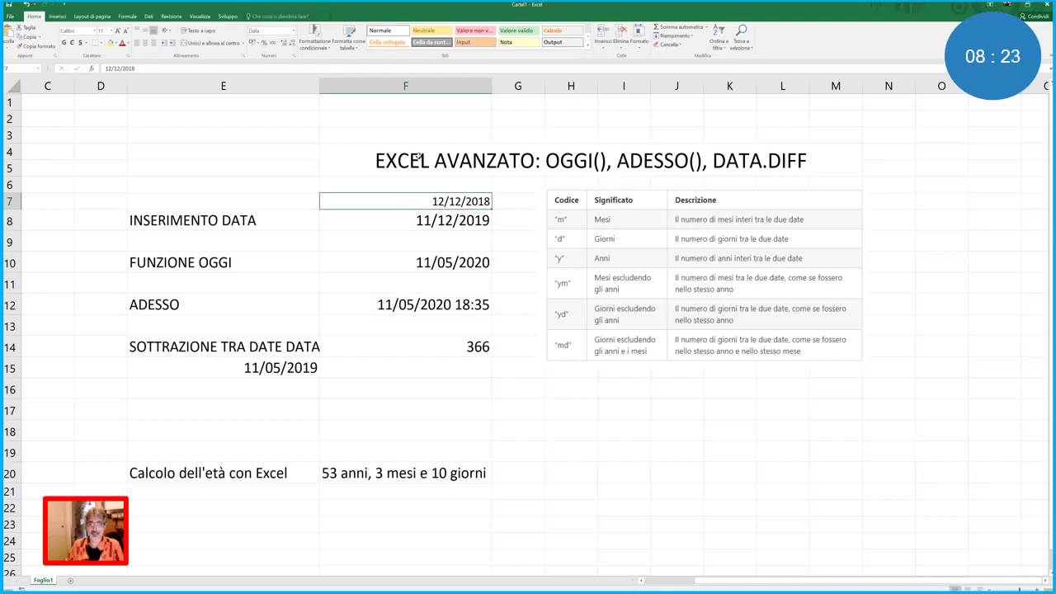
Format F7 with the long Data type so it reads mercoledì 12 dicembre 2018.
right_click(418, 200)
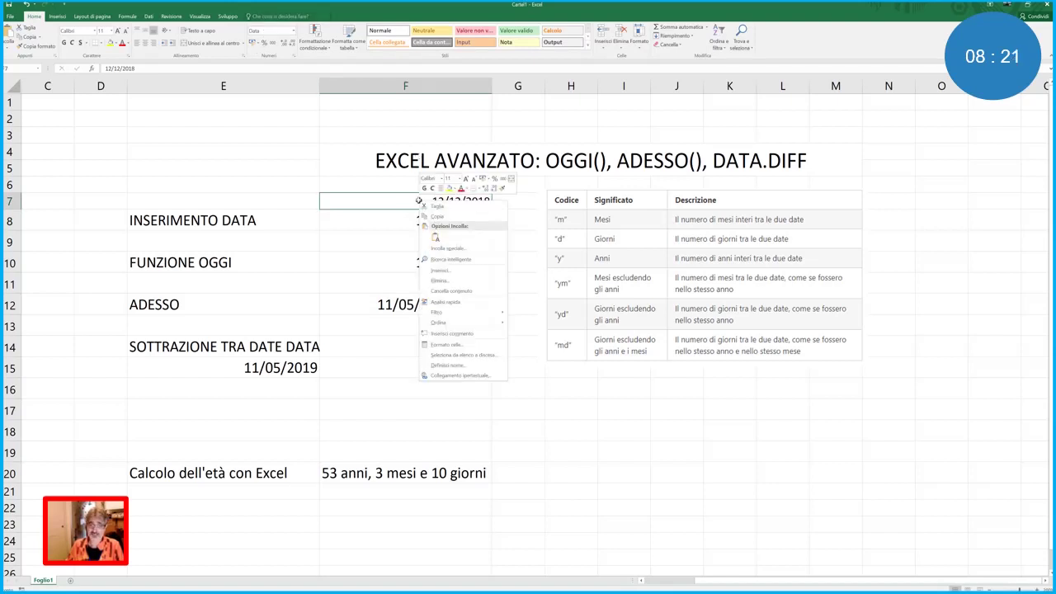
left_click(446, 345)
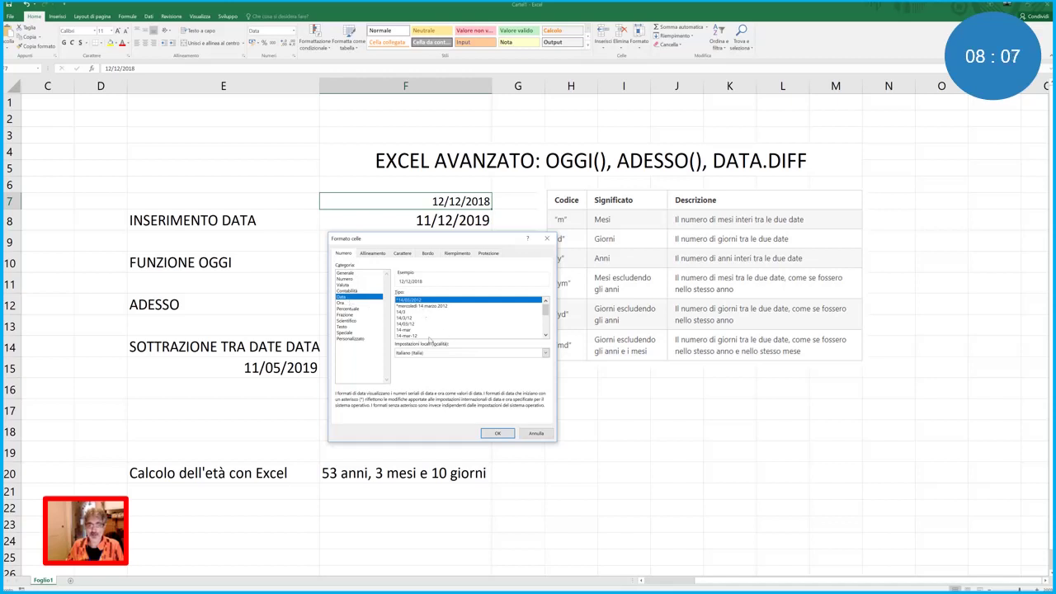
mouse_move(545, 310)
left_mouse_down()
mouse_move(544, 329)
mouse_move(545, 305)
left_mouse_up()
left_click(425, 306)
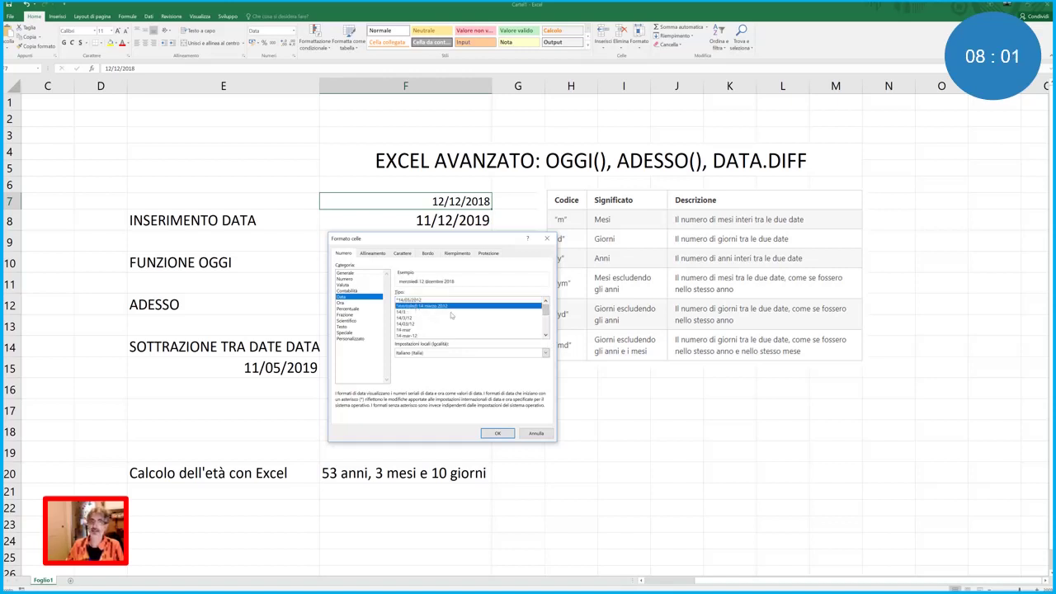
left_click(504, 434)
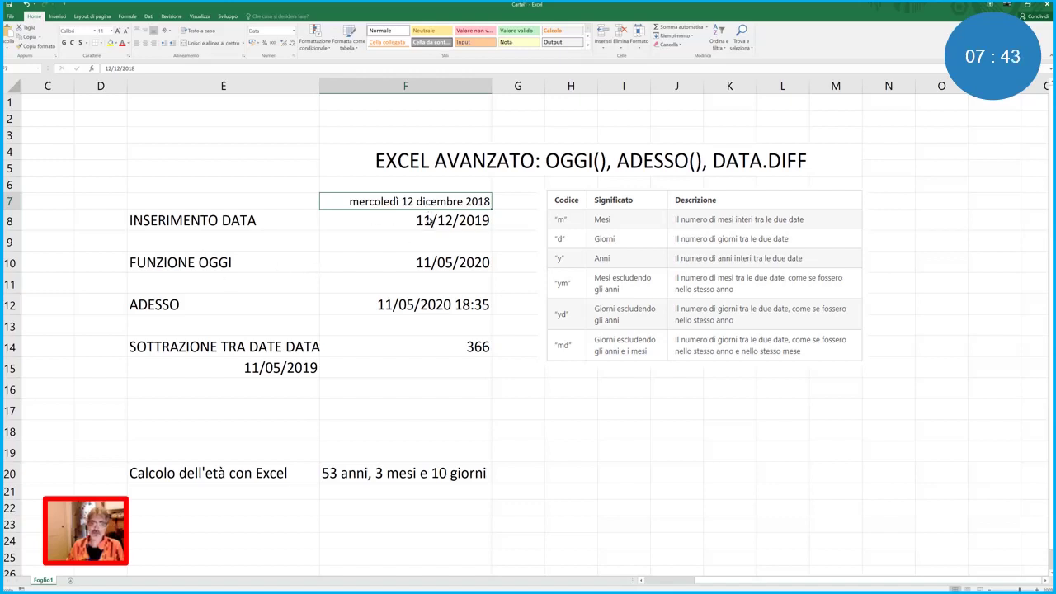
Review the Formato celle settings for F8's date 11/12/2019 and cancel without changes.
left_click(428, 218)
right_click(428, 221)
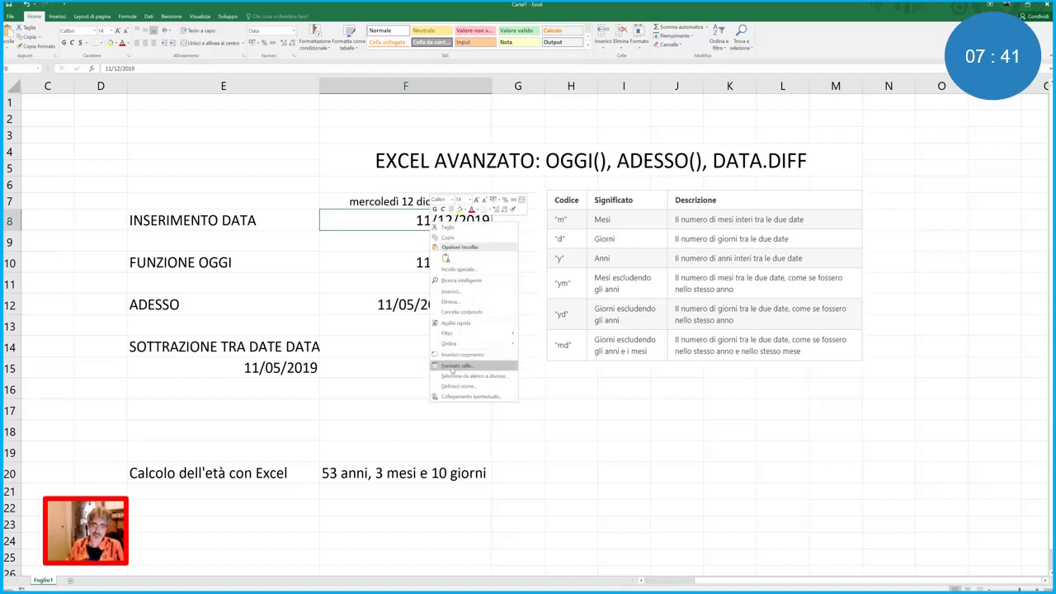
left_click(450, 366)
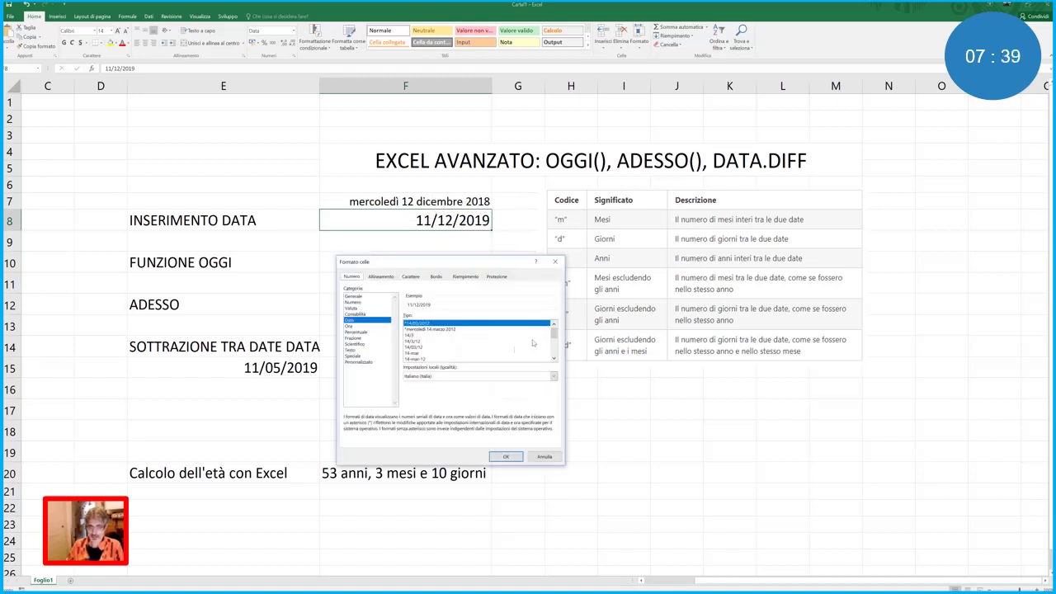
scroll(554, 333, "down", 3)
scroll(554, 332, "up", 3)
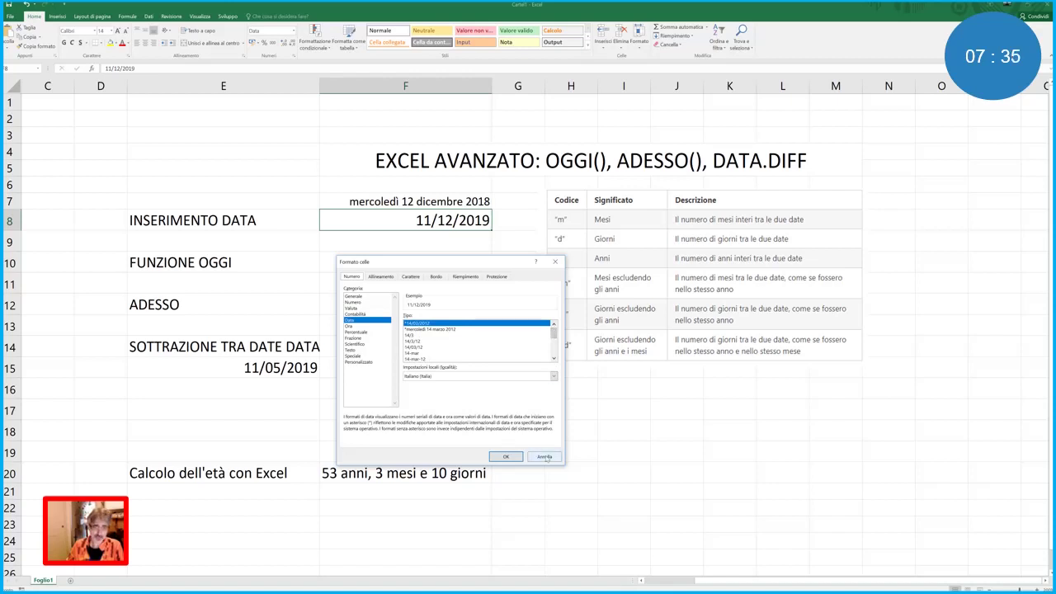
left_click(506, 456)
left_click(292, 270)
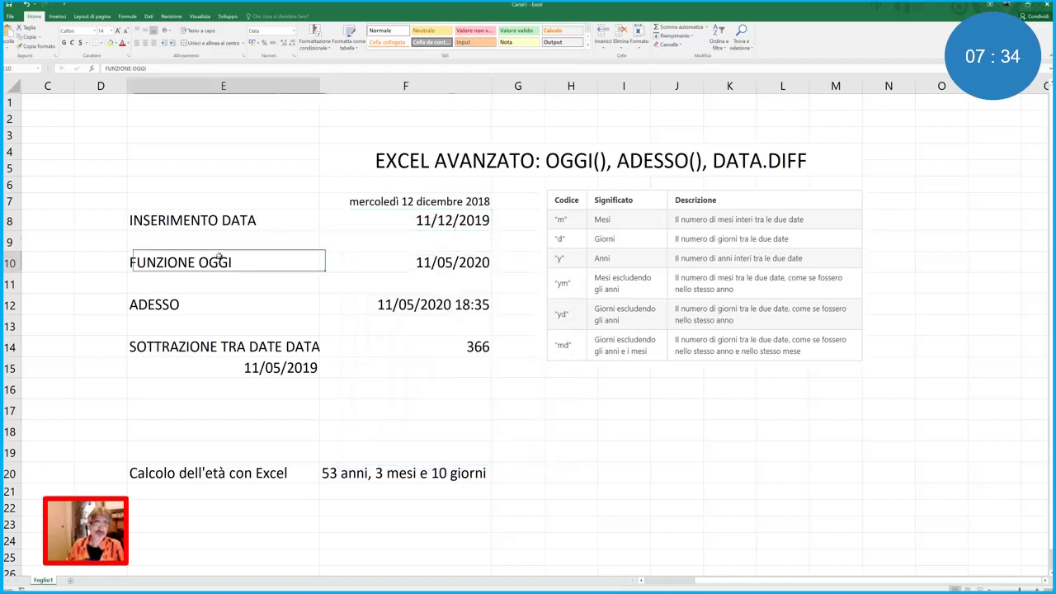
Show the =OGGI() formula in F10, then open =ADESSO() in F12 for editing.
double_click(400, 266)
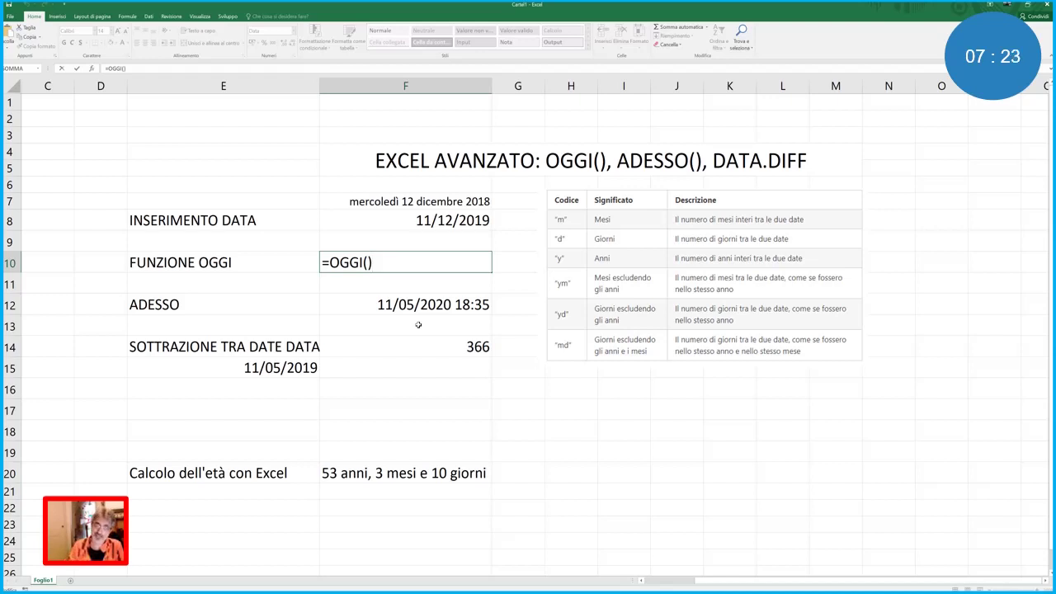
key("Return")
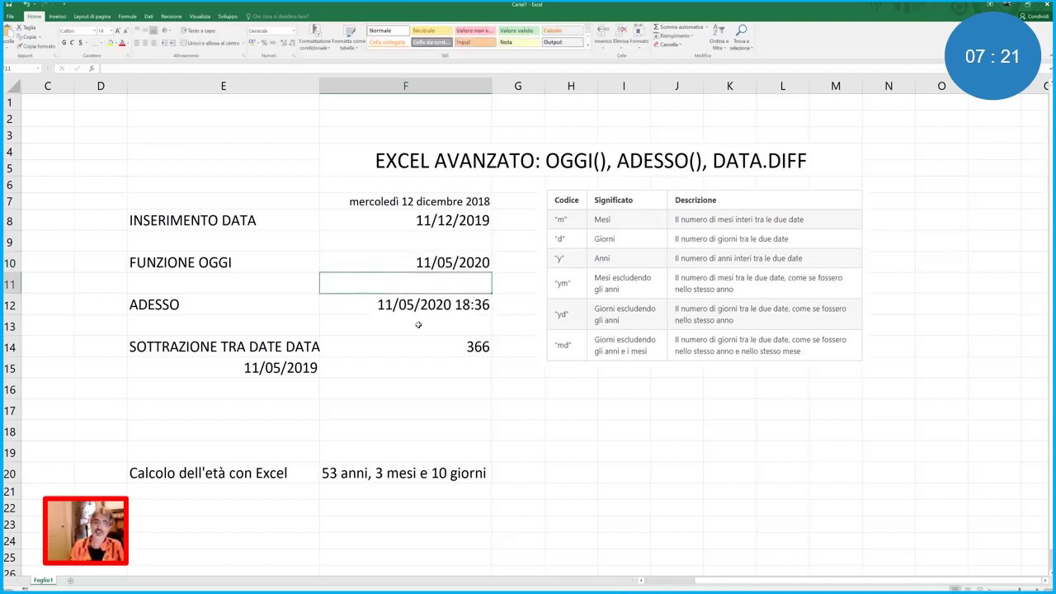
left_click(456, 258)
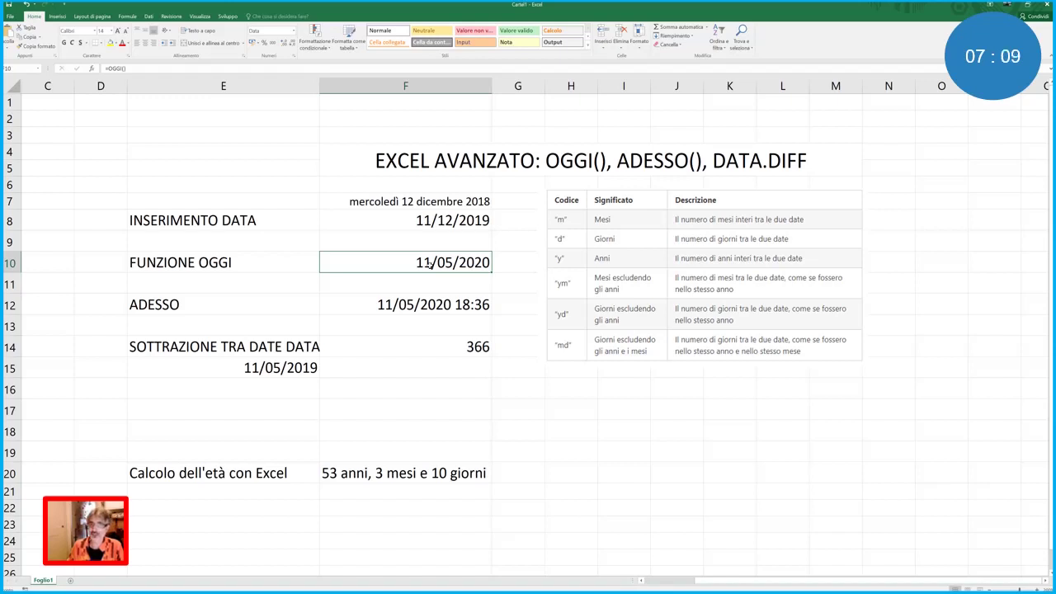
left_click(415, 223)
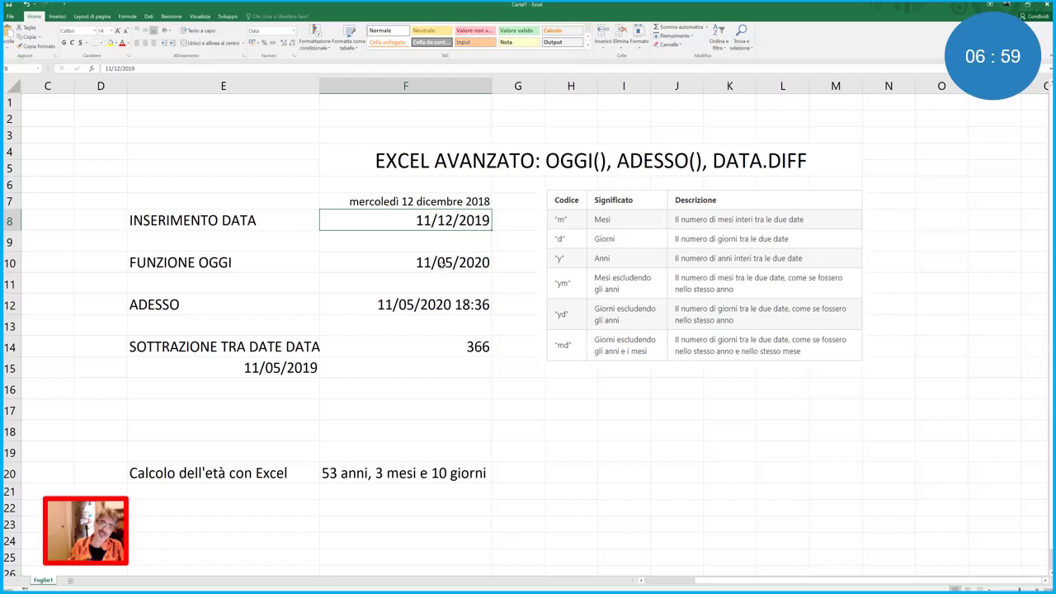
left_click(442, 263)
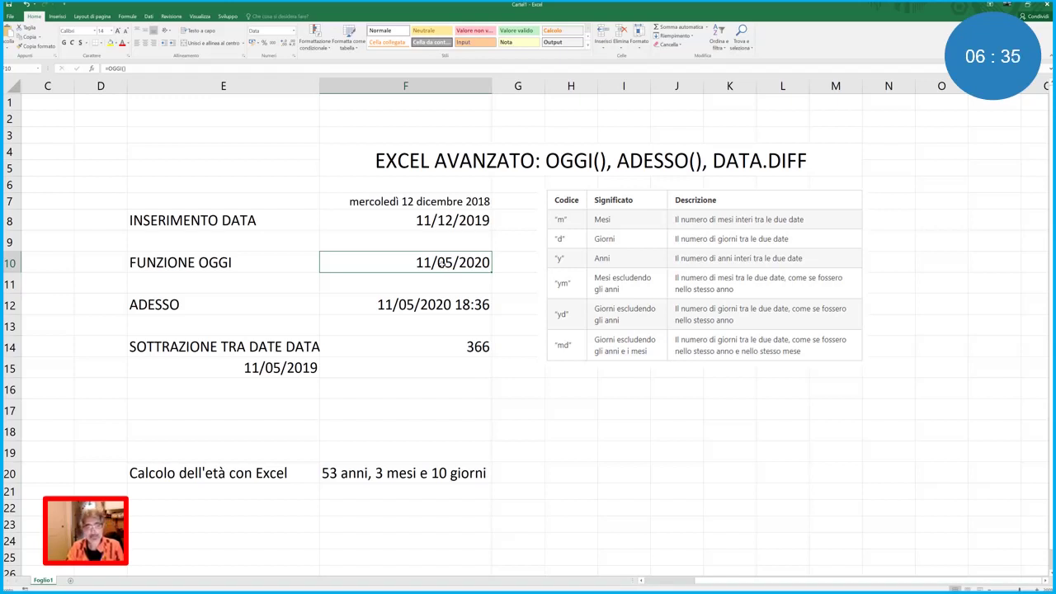
double_click(417, 310)
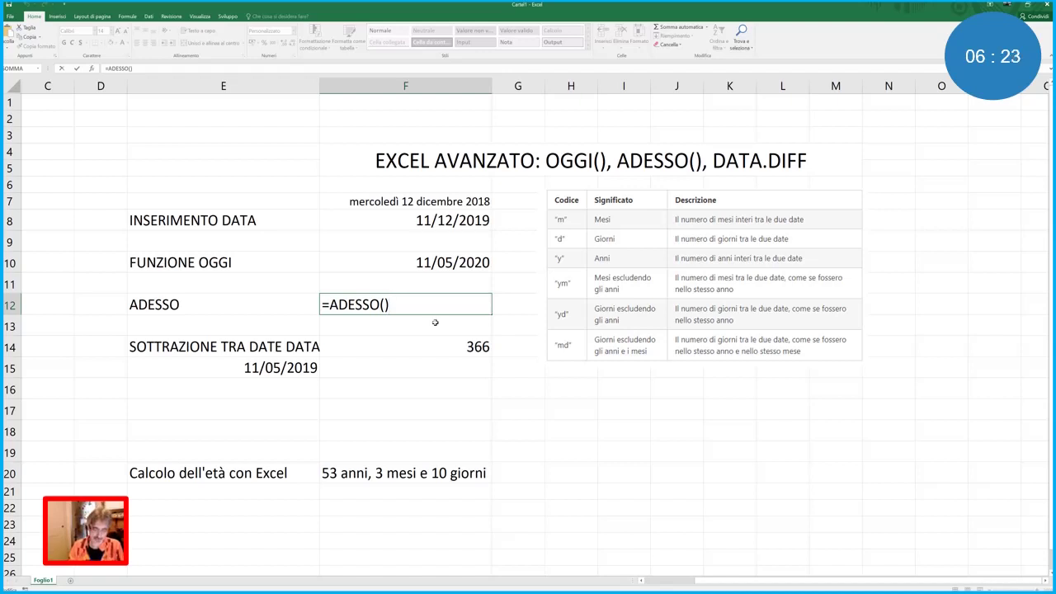
Confirm the unchanged =ADESSO() formula in F12 with Ctrl+Enter.
key("ctrl+Return")
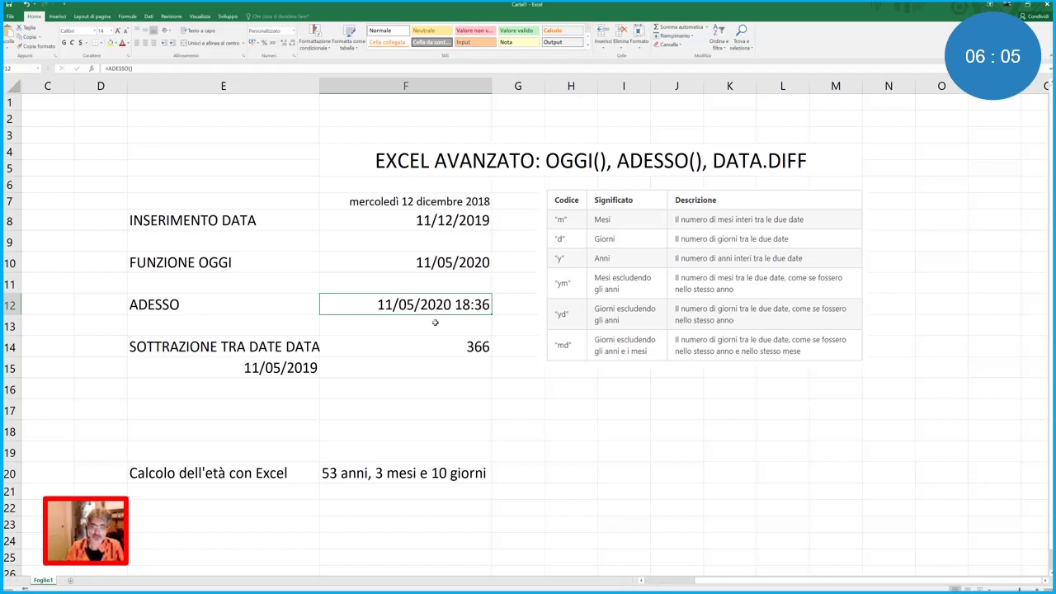
Enter =OGGI() in I17 and =ADESSO() in I18.
double_click(618, 405)
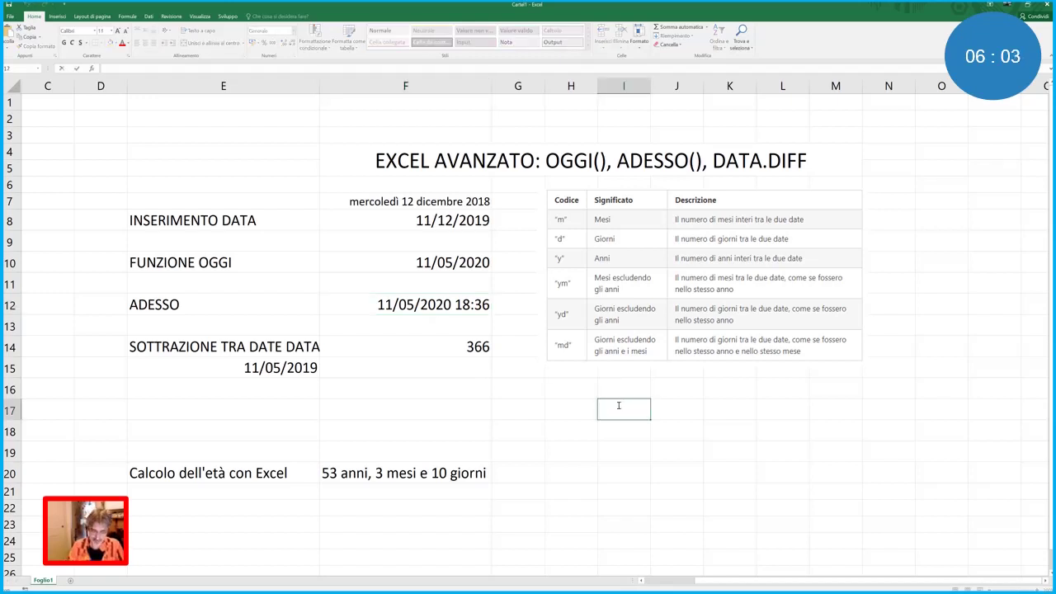
type("=")
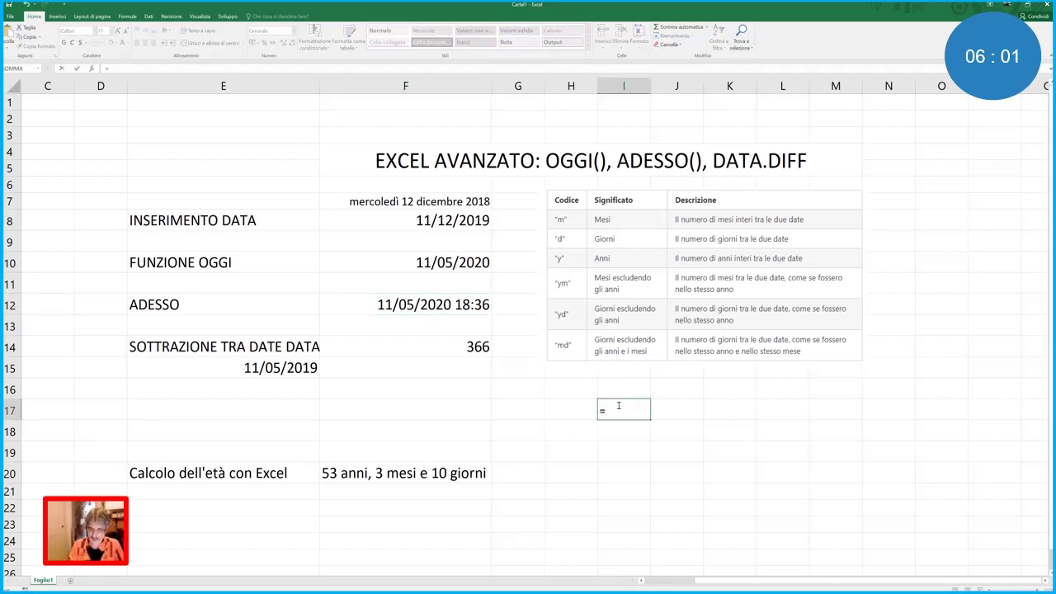
type("OGG")
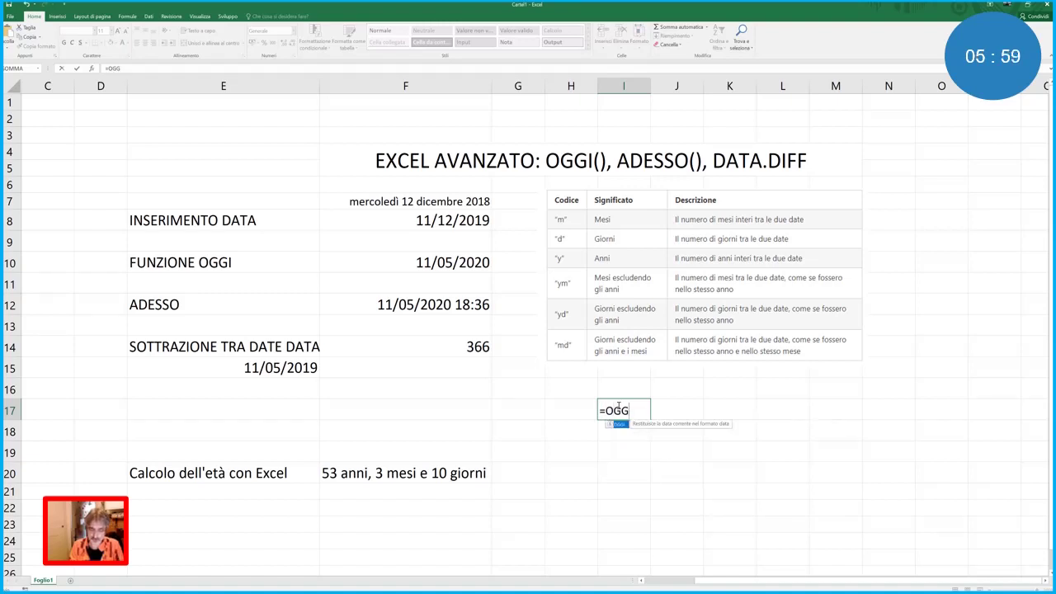
type("I(")
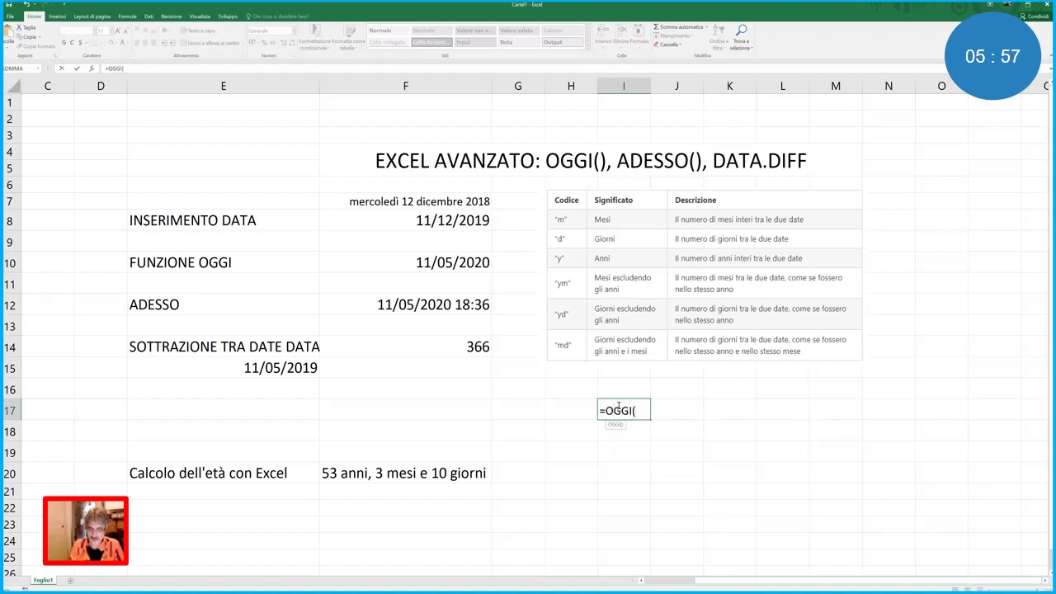
key("Return")
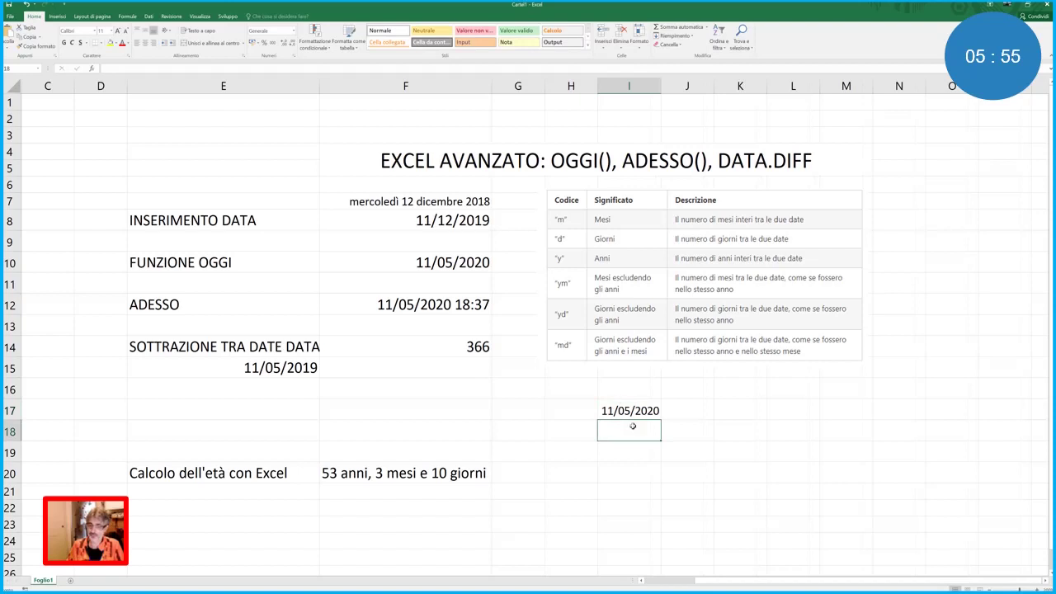
type("=")
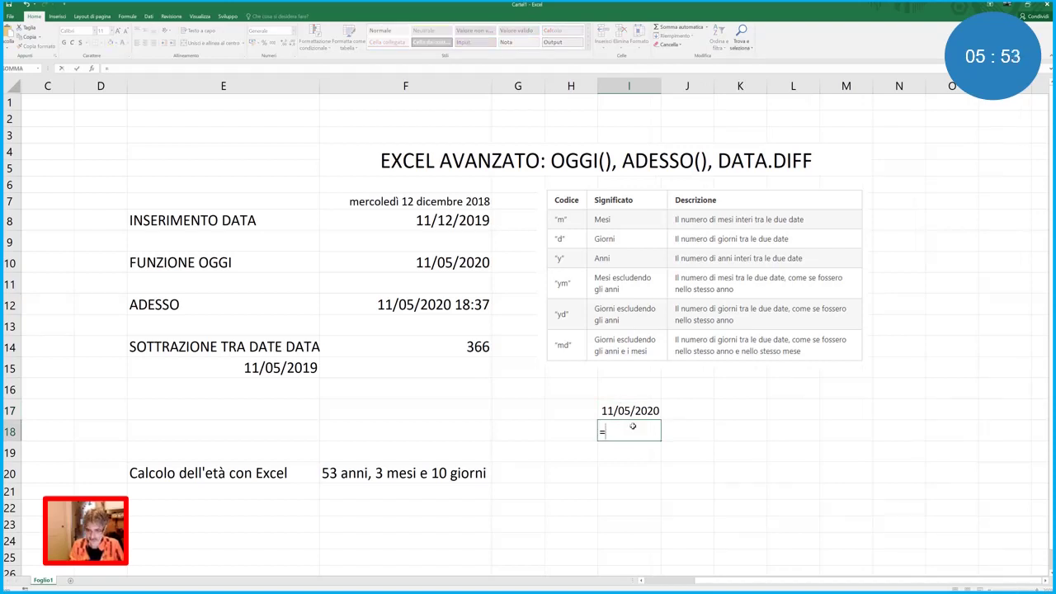
type("ADESSO")
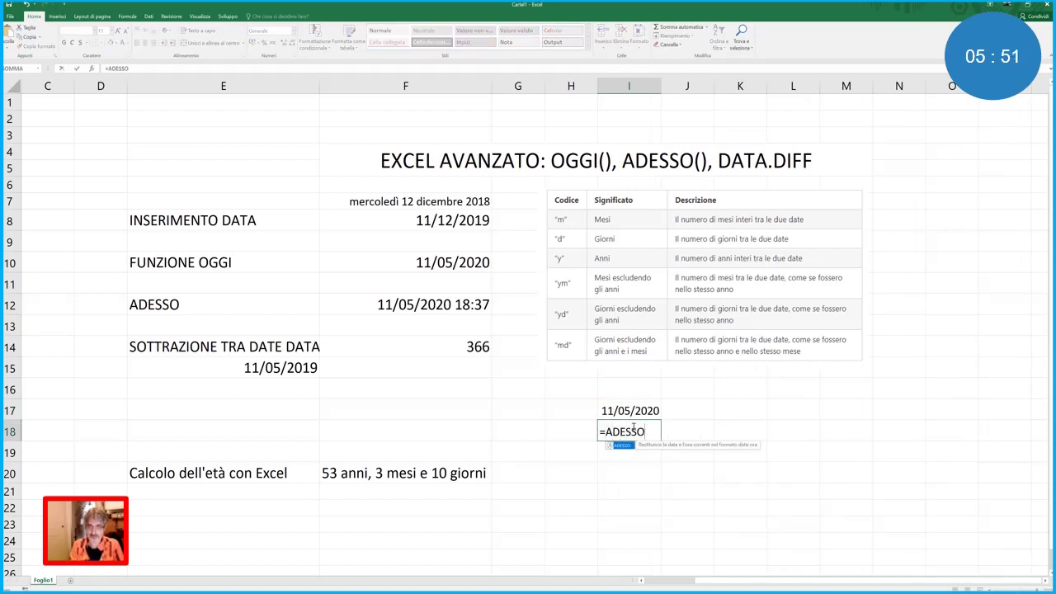
type("()")
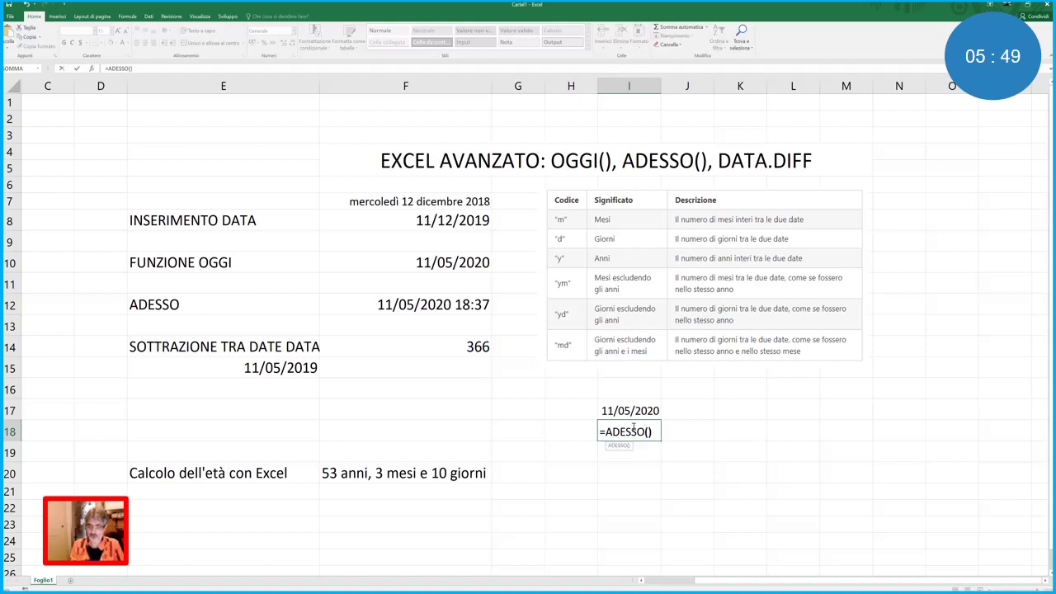
key("Return")
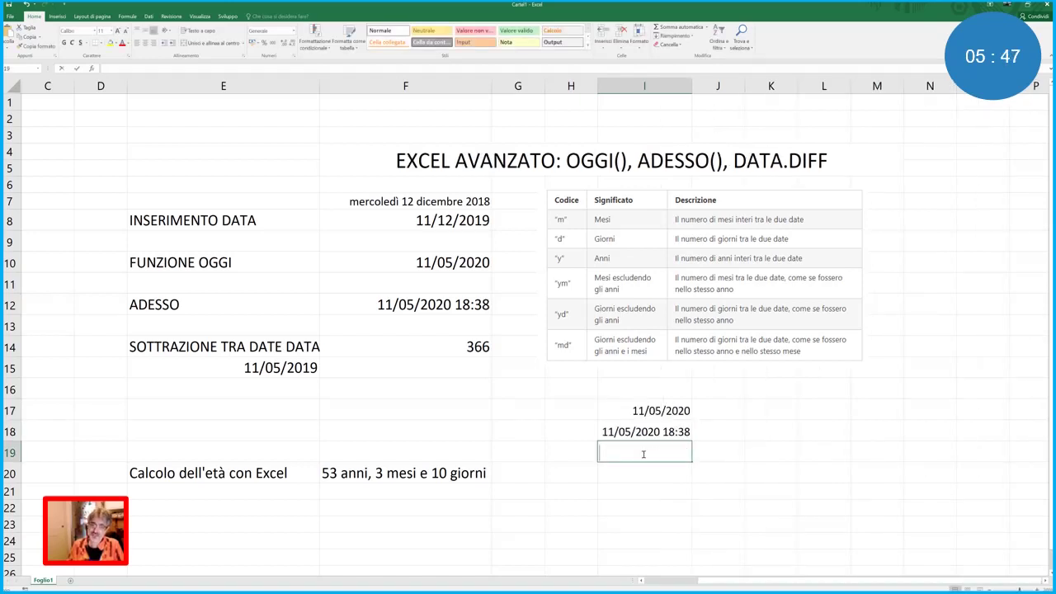
Enter =ADESSO() in I19 via autocomplete, then check the formulas in I19 and I18.
type("=AD")
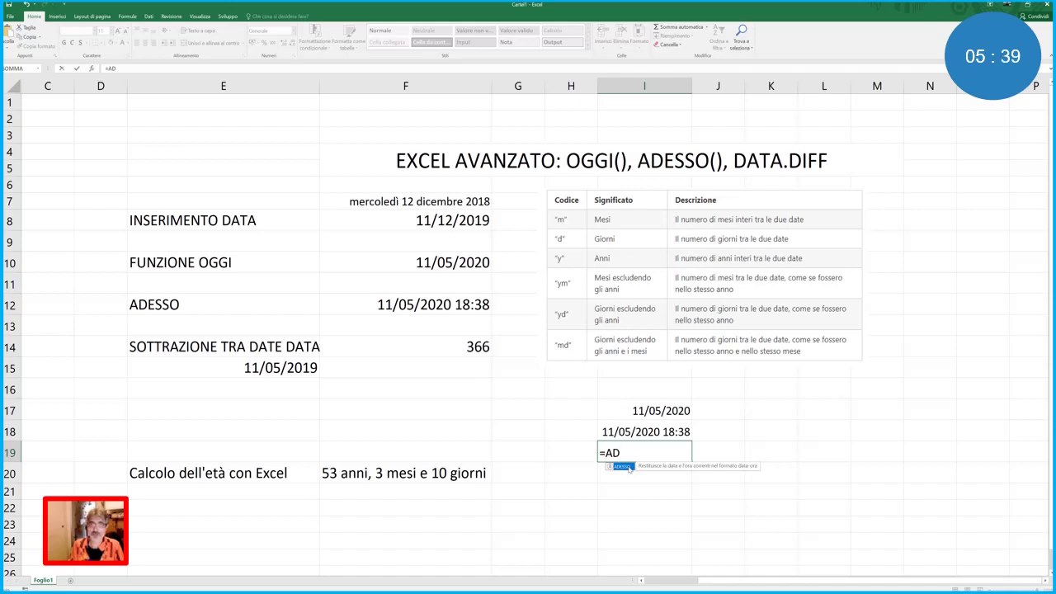
double_click(623, 467)
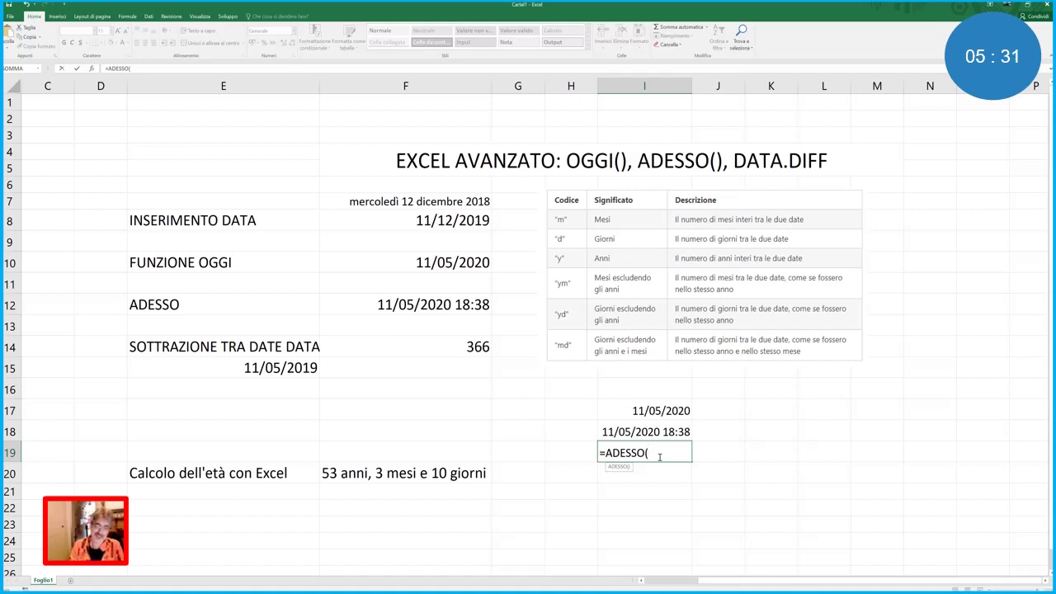
type(")")
key("Return")
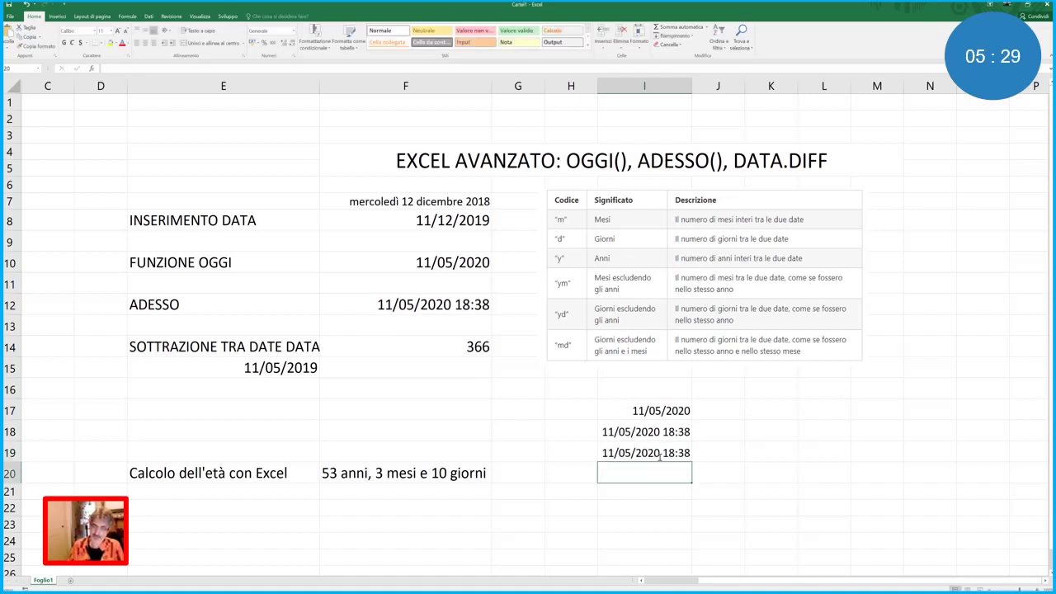
double_click(647, 443)
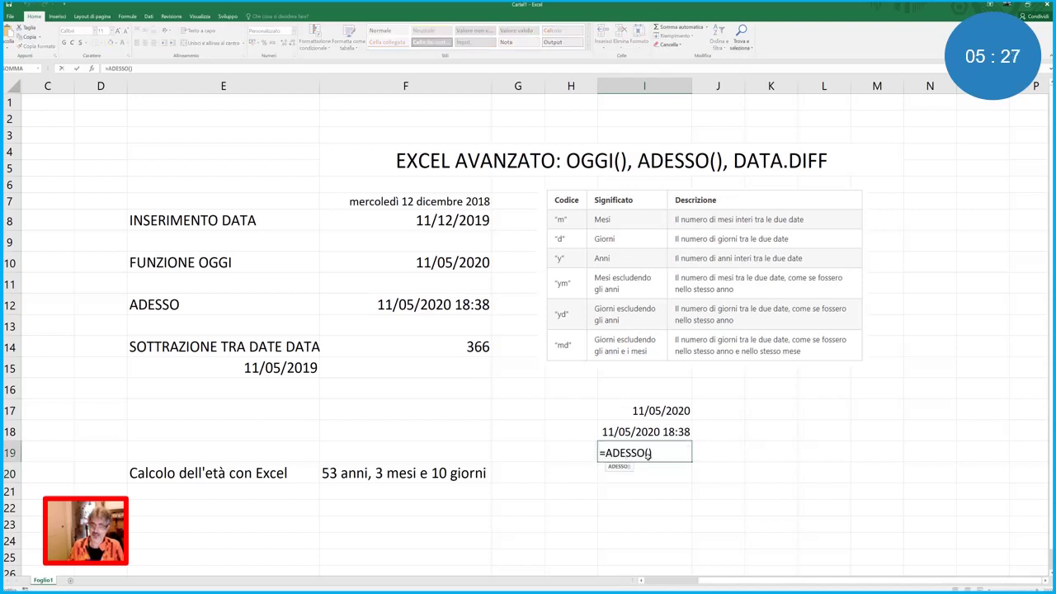
double_click(637, 428)
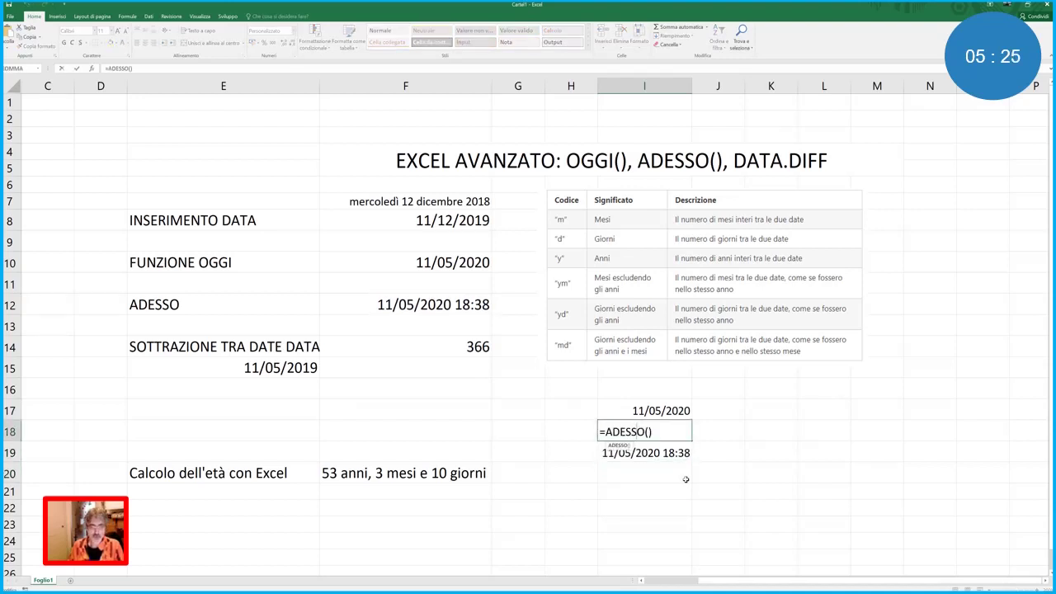
key("Escape")
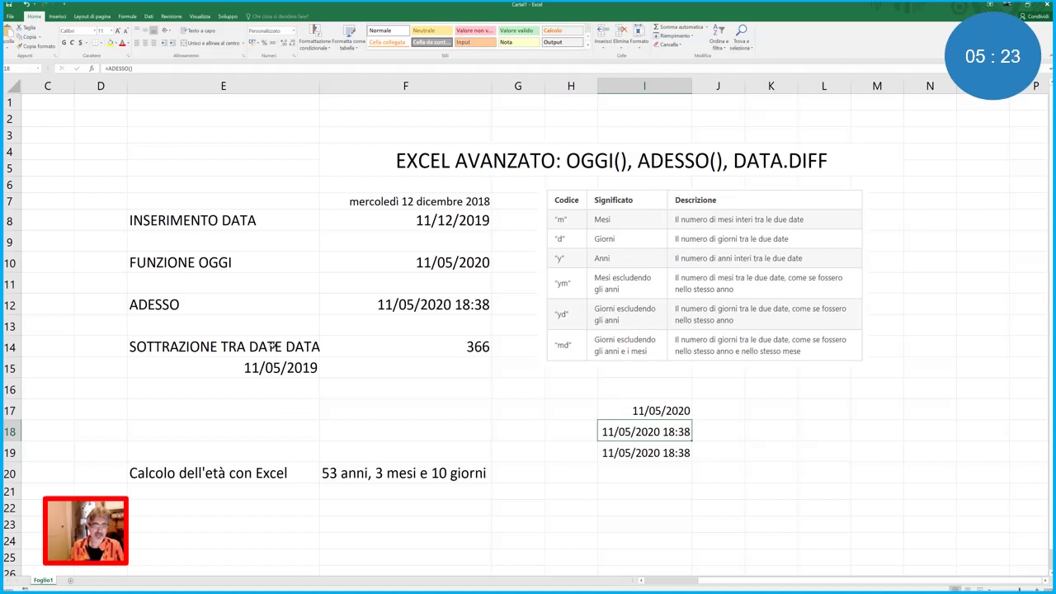
Widen column E to fit SOTTRAZIONE TRA DATE DATA.DIFF and review F14's DATA.DIFF formula returning 366.
left_click(273, 346)
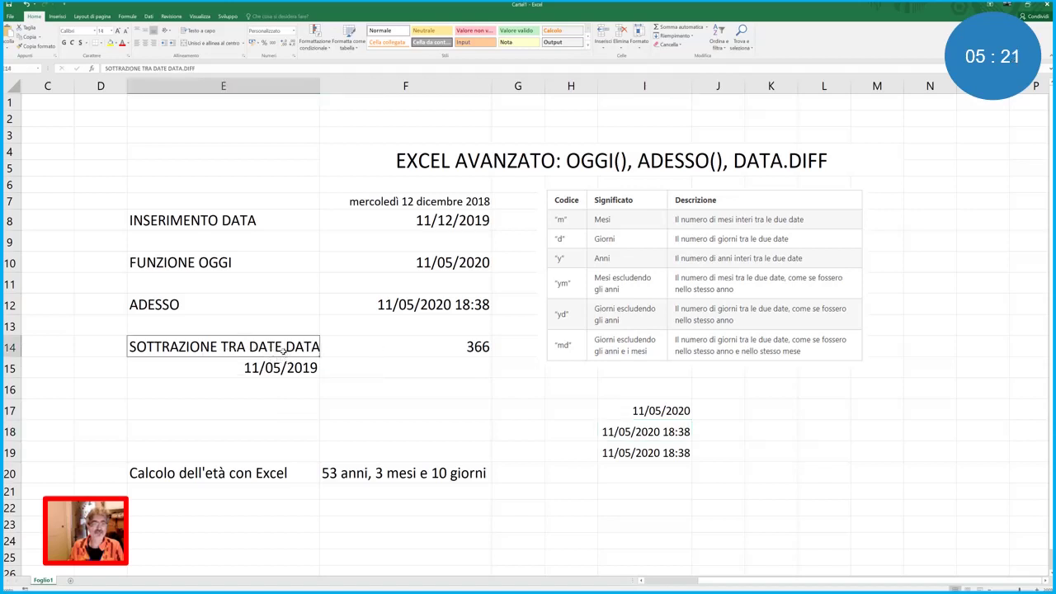
left_click_drag(319, 91, 358, 94)
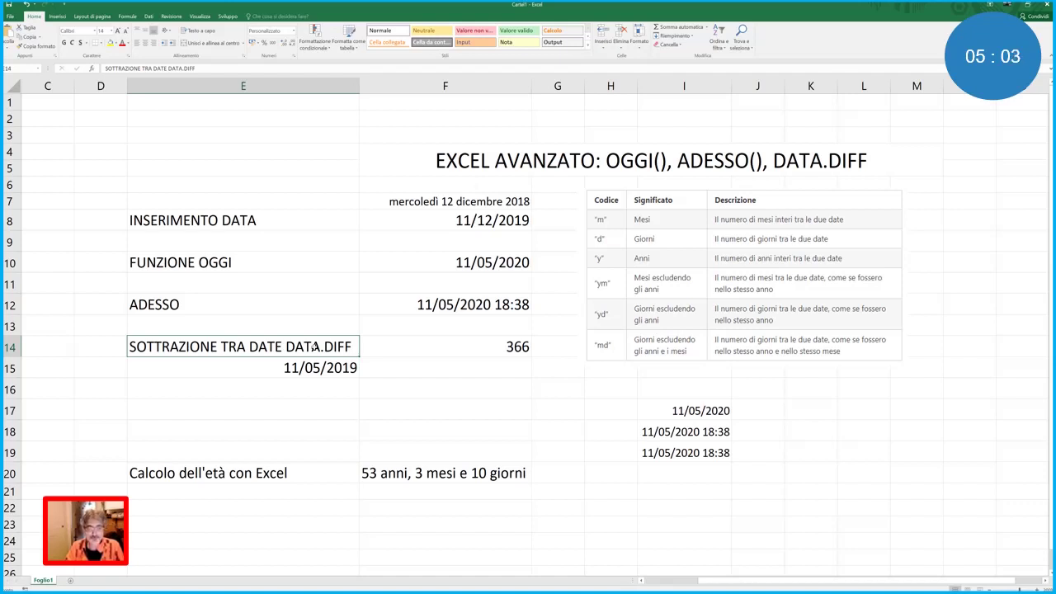
double_click(401, 346)
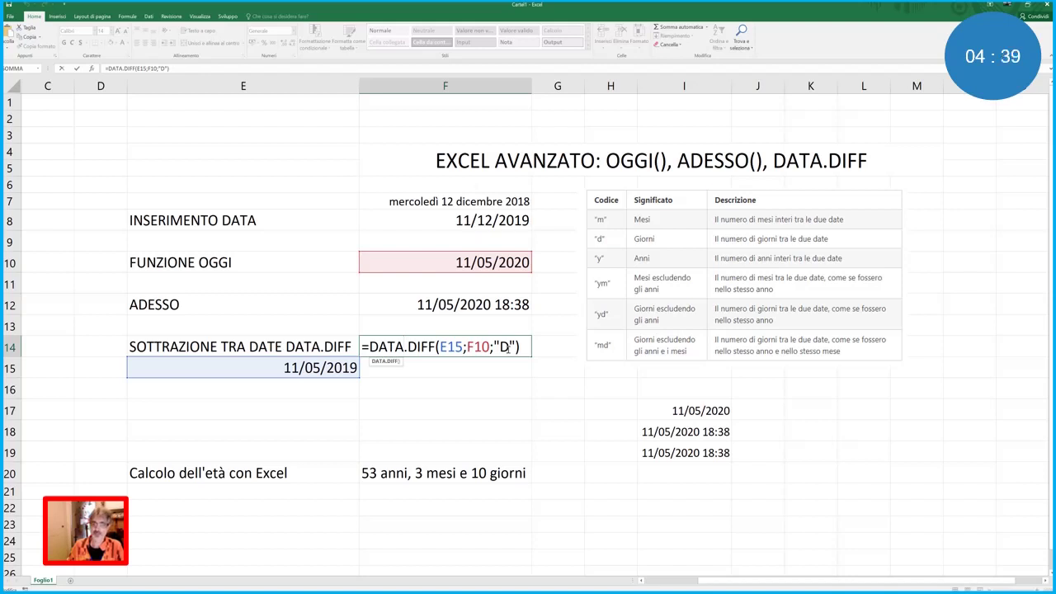
key("Return")
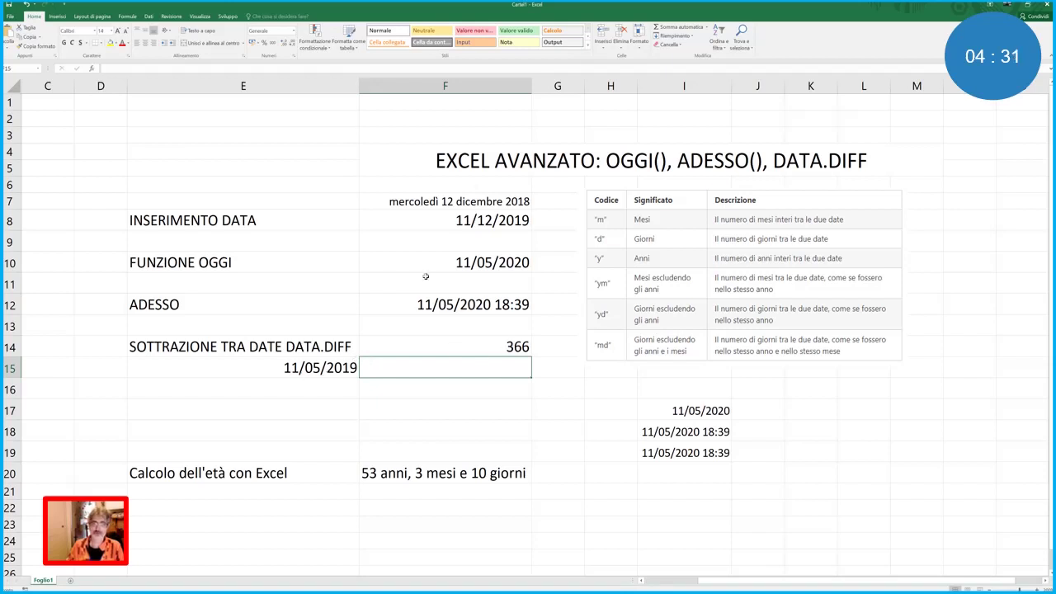
Change F14's DATA.DIFF unit code from "D" to "d", still giving 366 days.
double_click(499, 348)
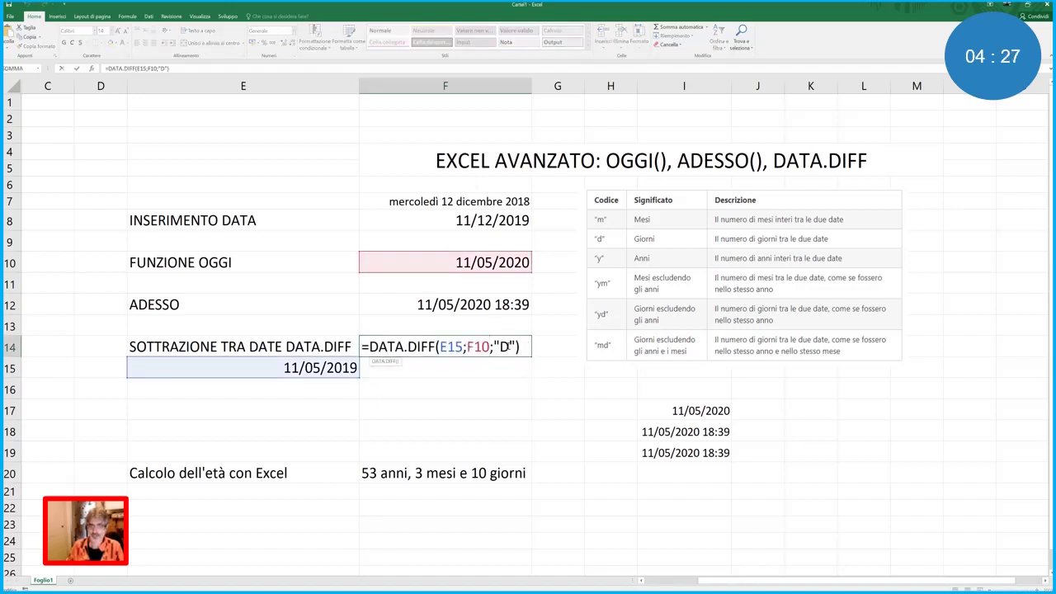
double_click(504, 347)
type("d")
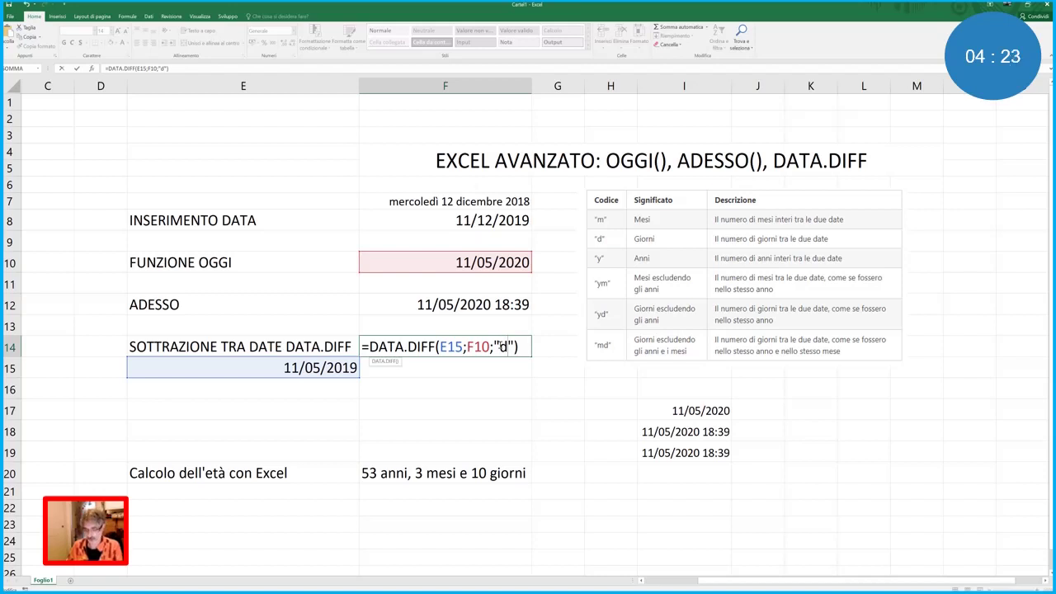
key("Return")
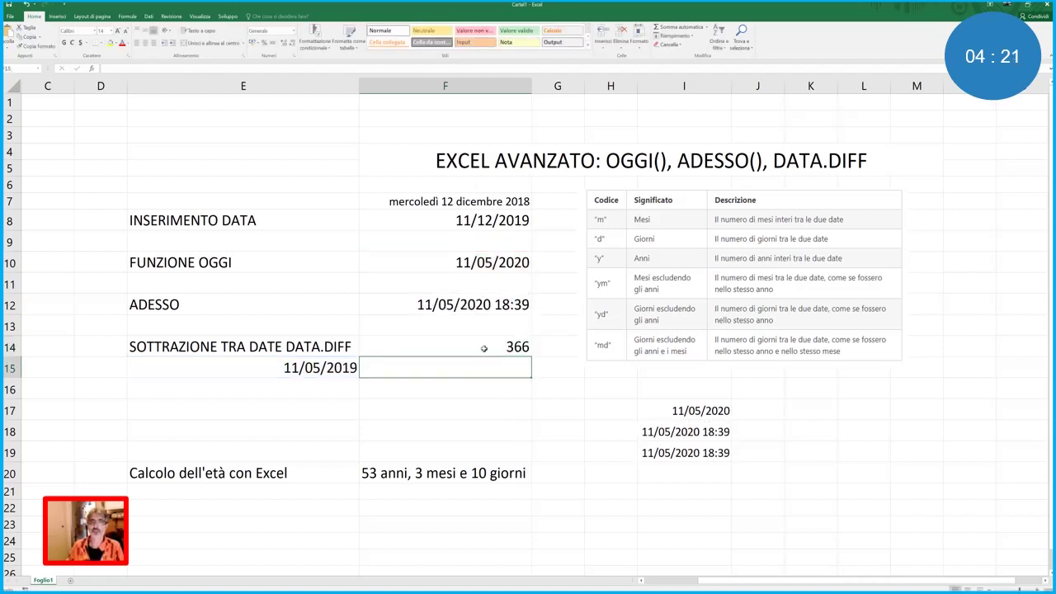
Change the DATA.DIFF unit code in F14 to "m", giving 12 months.
double_click(484, 348)
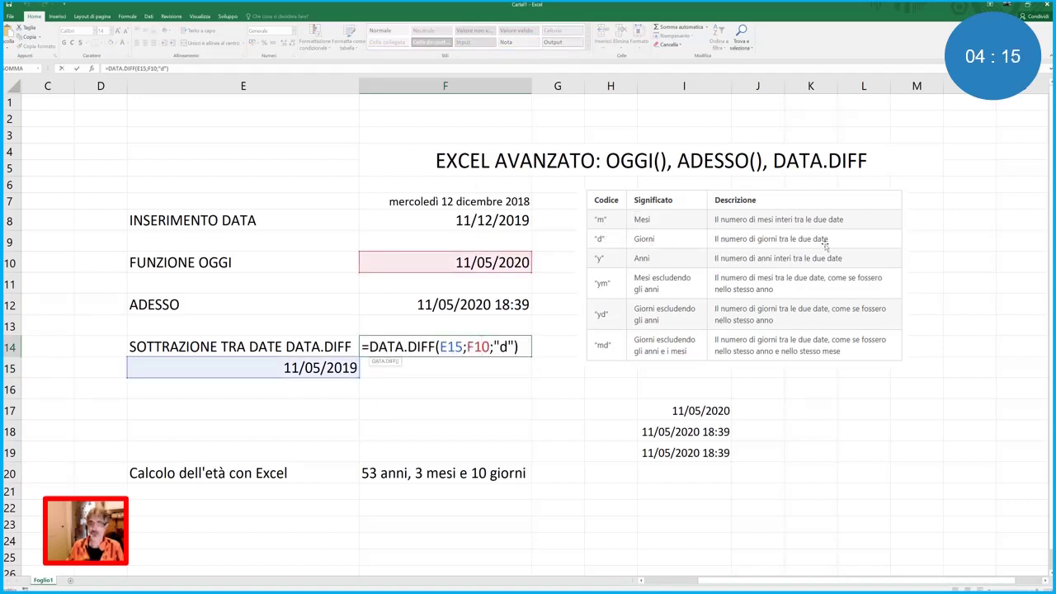
double_click(503, 347)
type("m")
key("Return")
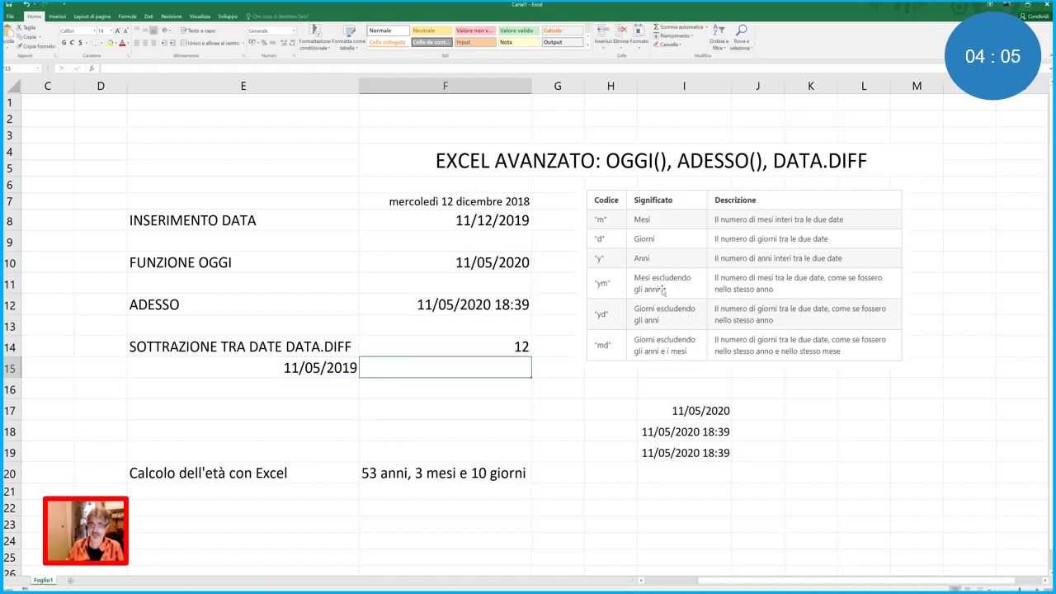
Change the DATA.DIFF unit code in F14 to "ym", giving 0, and reopen the formula.
double_click(518, 342)
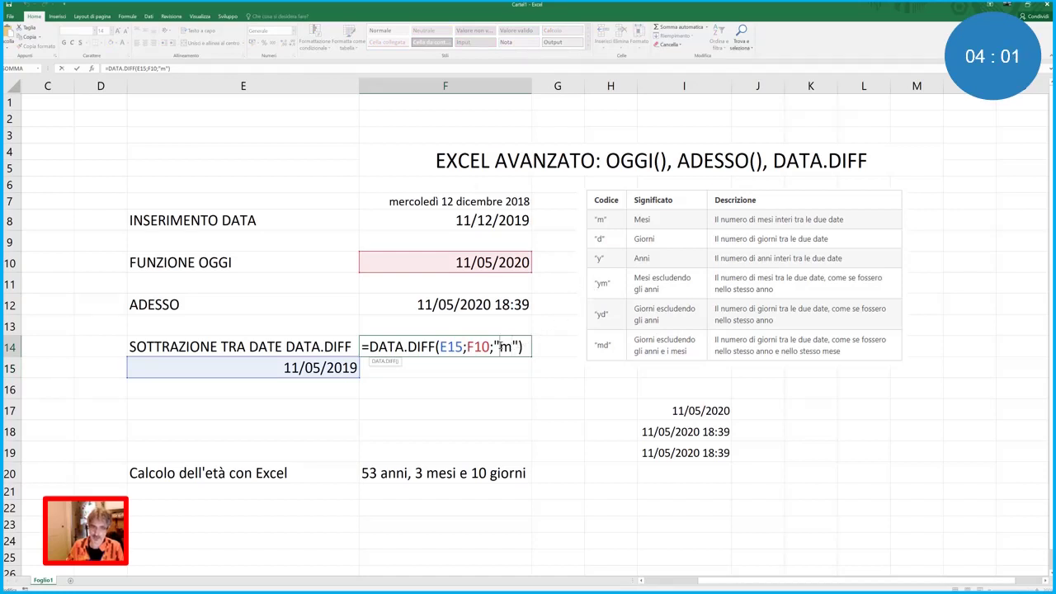
type("y")
key("ctrl+Return")
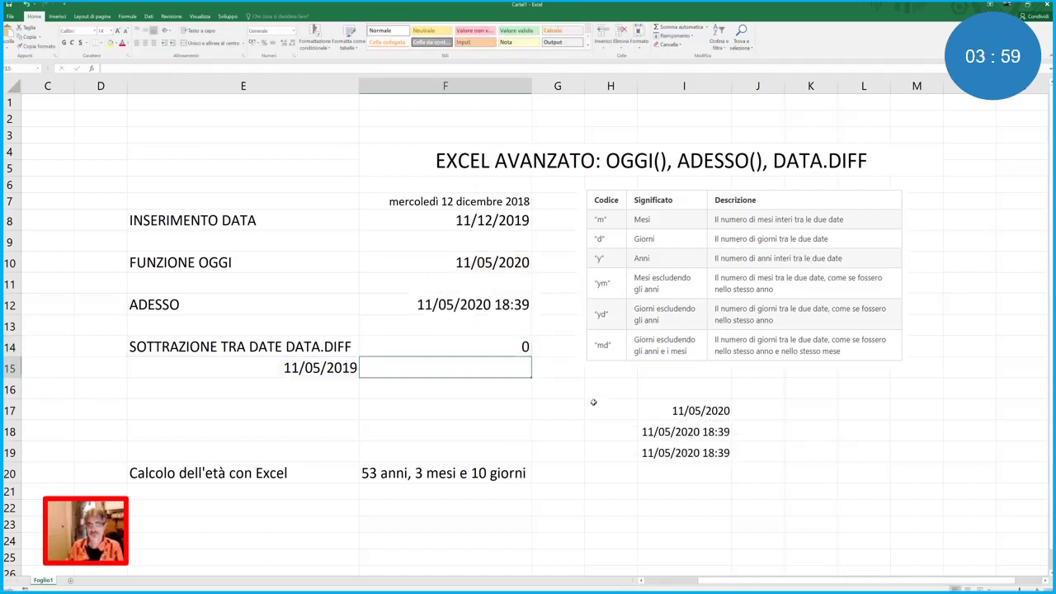
double_click(517, 346)
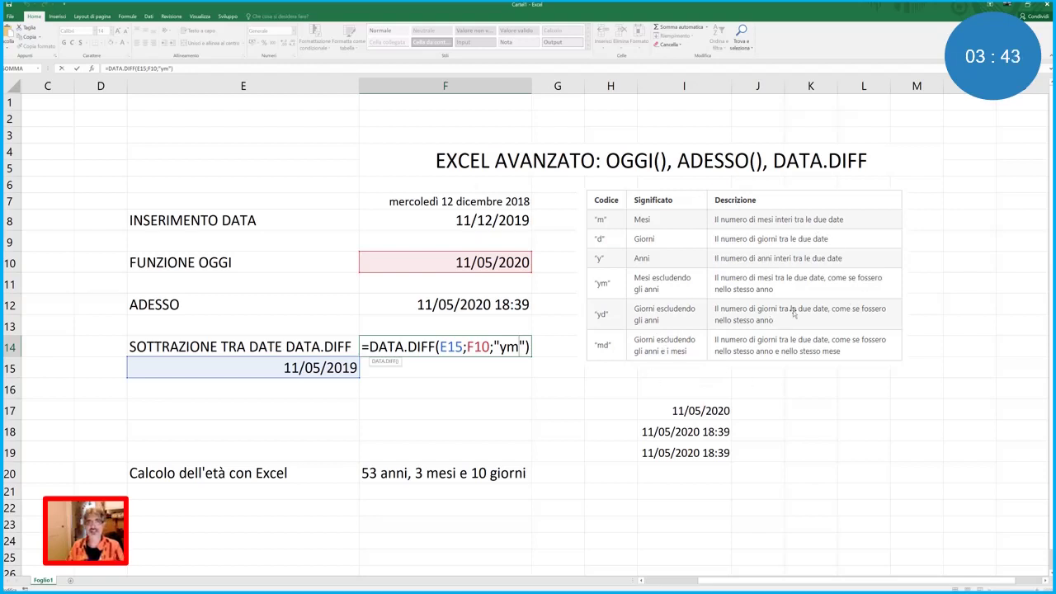
Replace "ym" with "d" in F14's DATA.DIFF formula, restoring 366 days.
key("ctrl+Return")
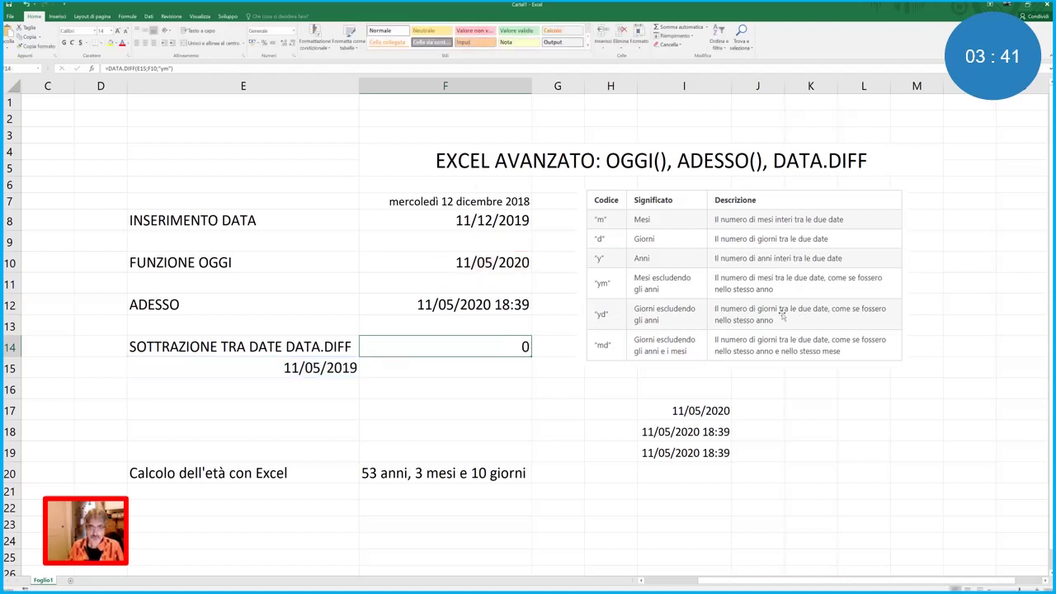
double_click(492, 344)
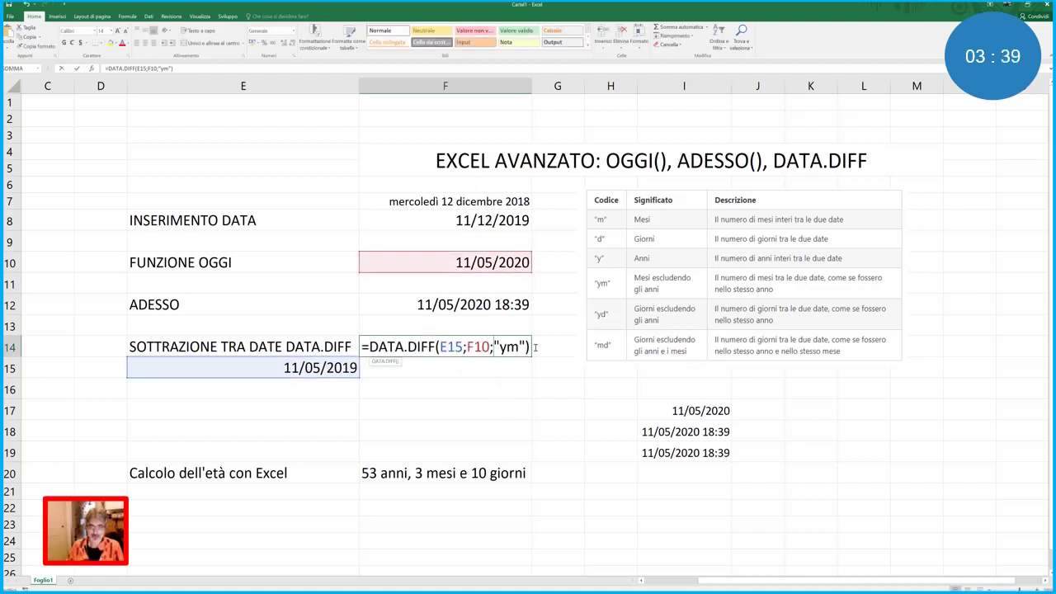
left_click_drag(520, 346, 499, 346)
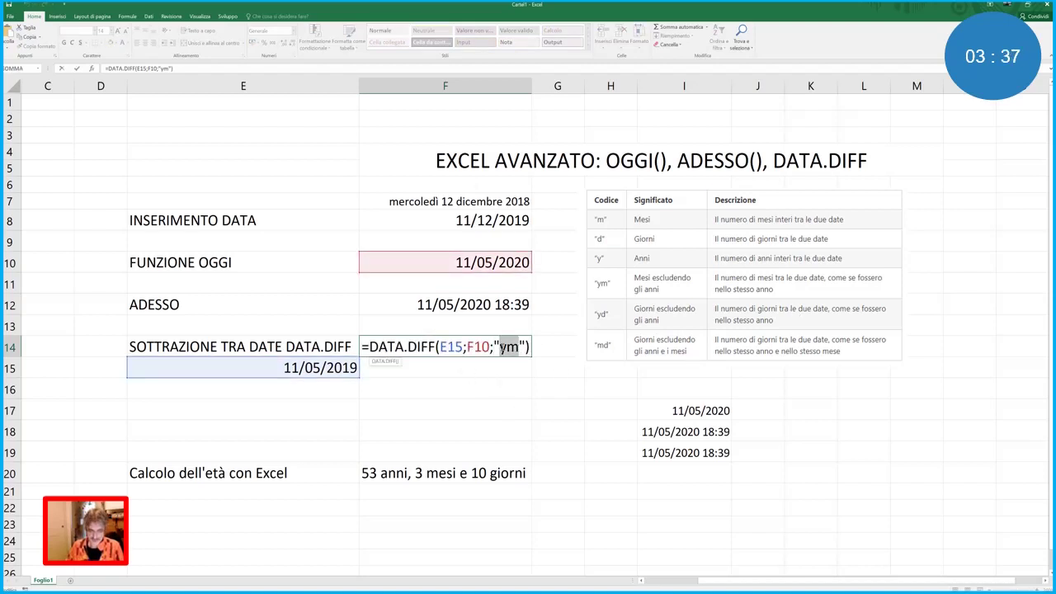
type("d")
key("Return")
scroll(468, 462, "down", 1)
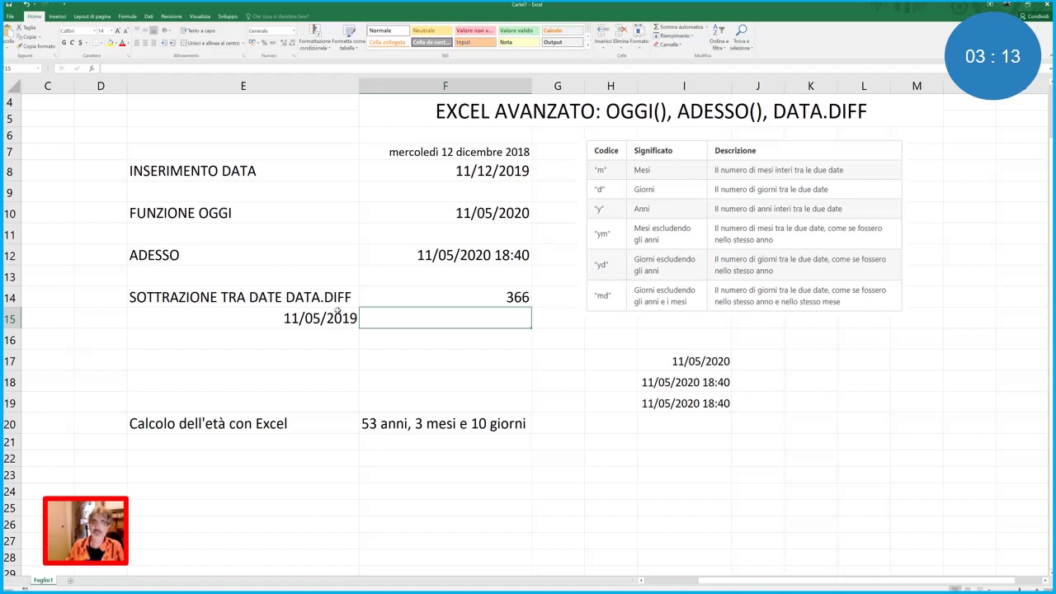
Review F20's concatenated DATA.DIFF age formula and commit it, showing 53 anni, 3 mesi e 10 giorni.
double_click(364, 424)
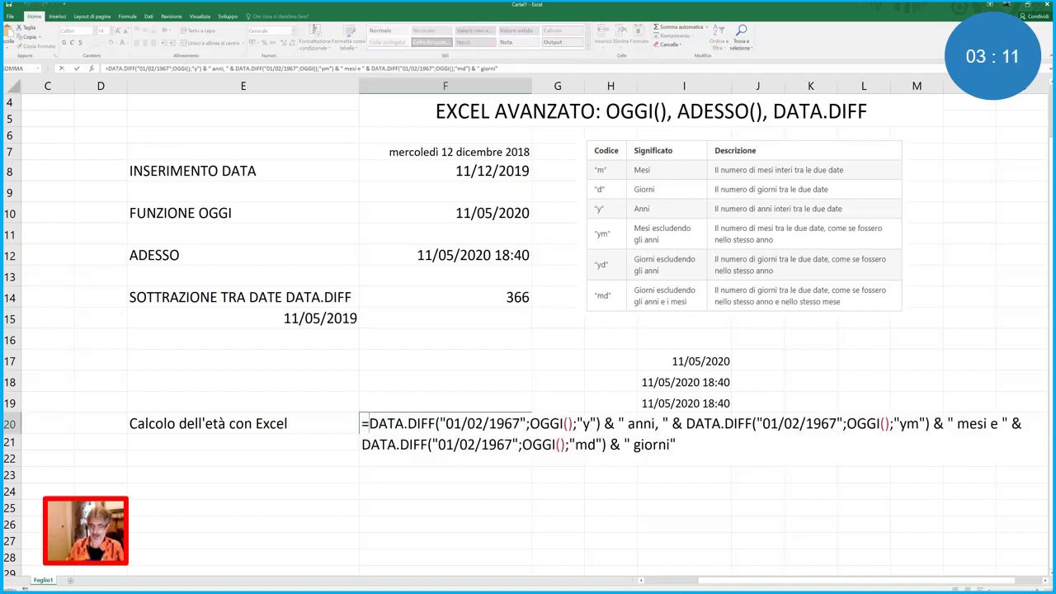
left_click_drag(717, 581, 747, 581)
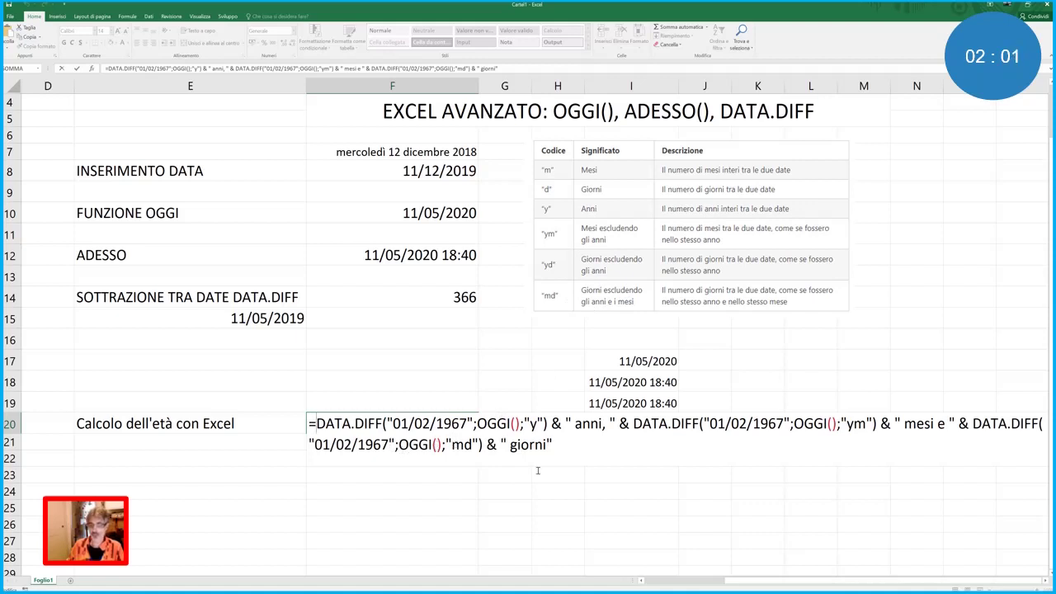
key("Return")
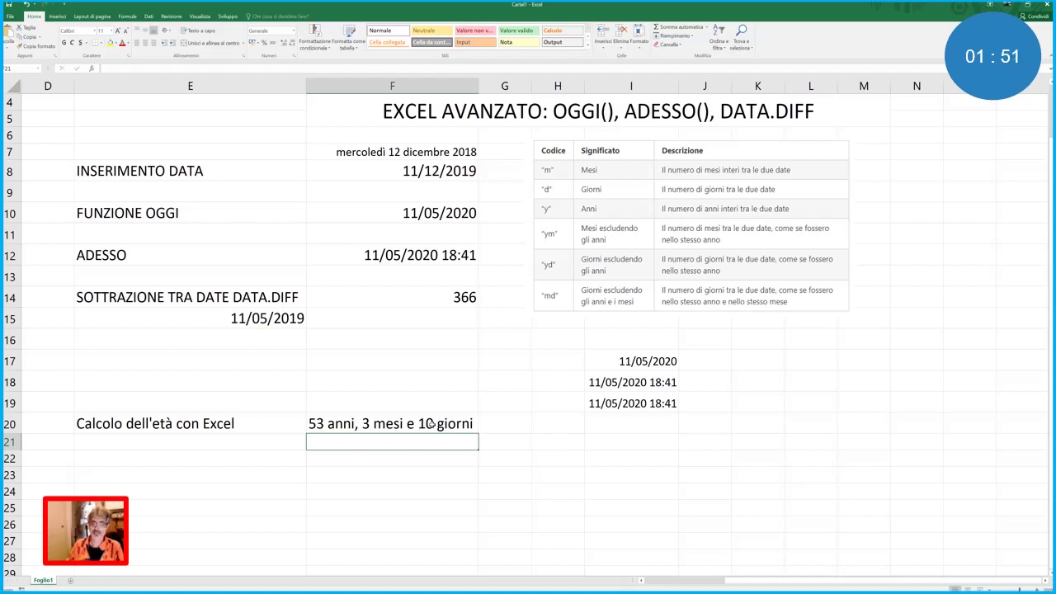
Repeatedly reopen and confirm F20's age formula to examine its year, month and day DATA.DIFF parts.
double_click(342, 423)
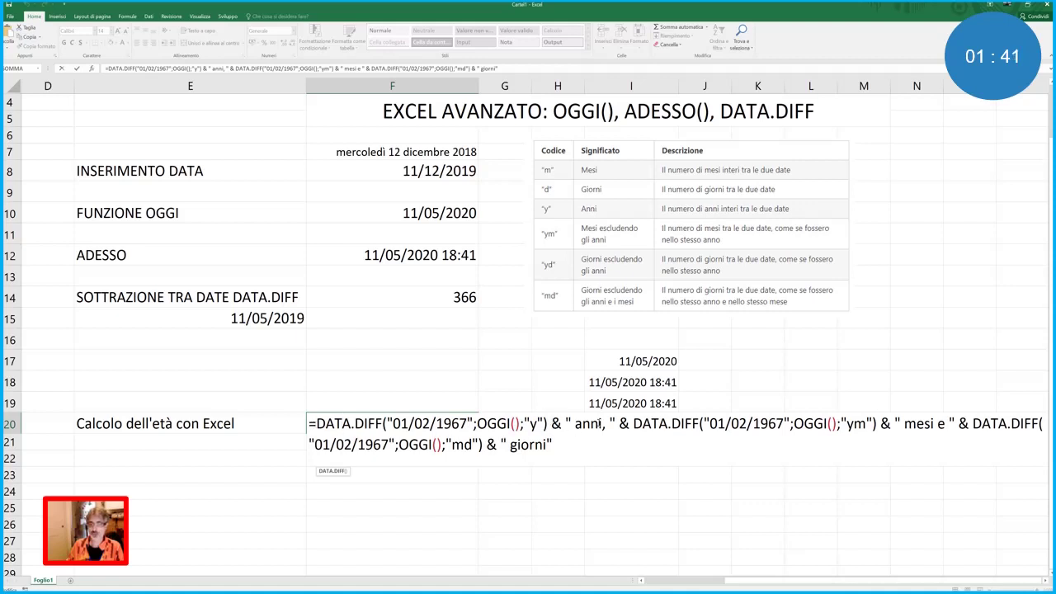
key("ctrl+Return")
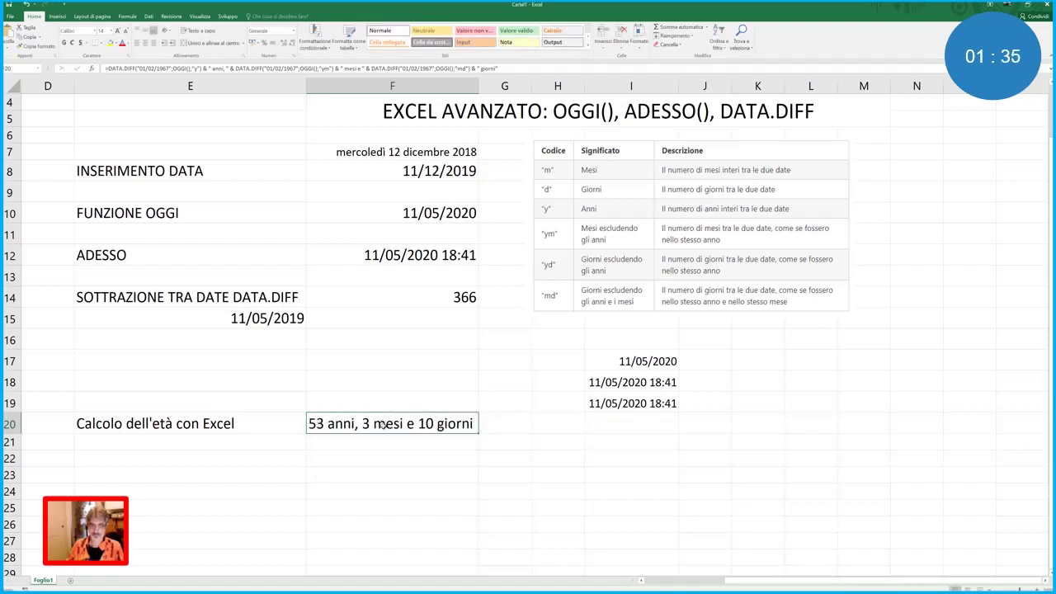
double_click(388, 424)
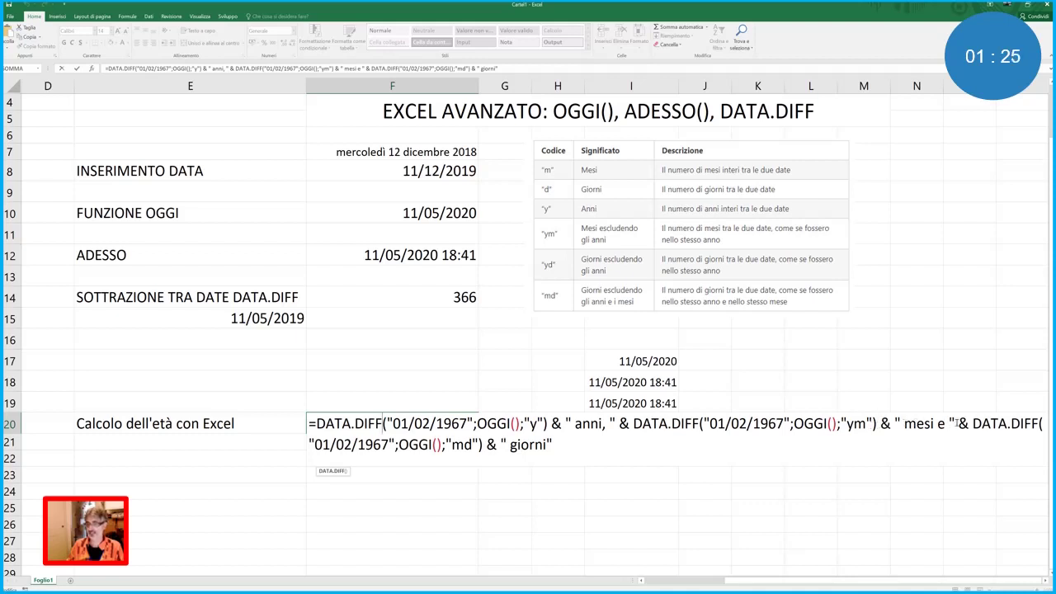
key("ctrl+Return")
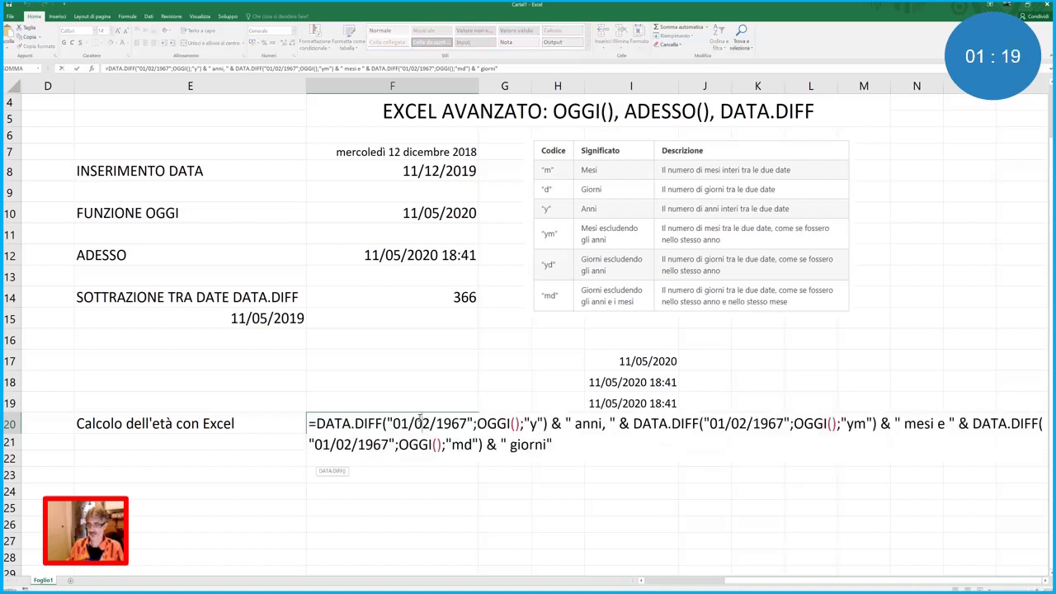
double_click(419, 416)
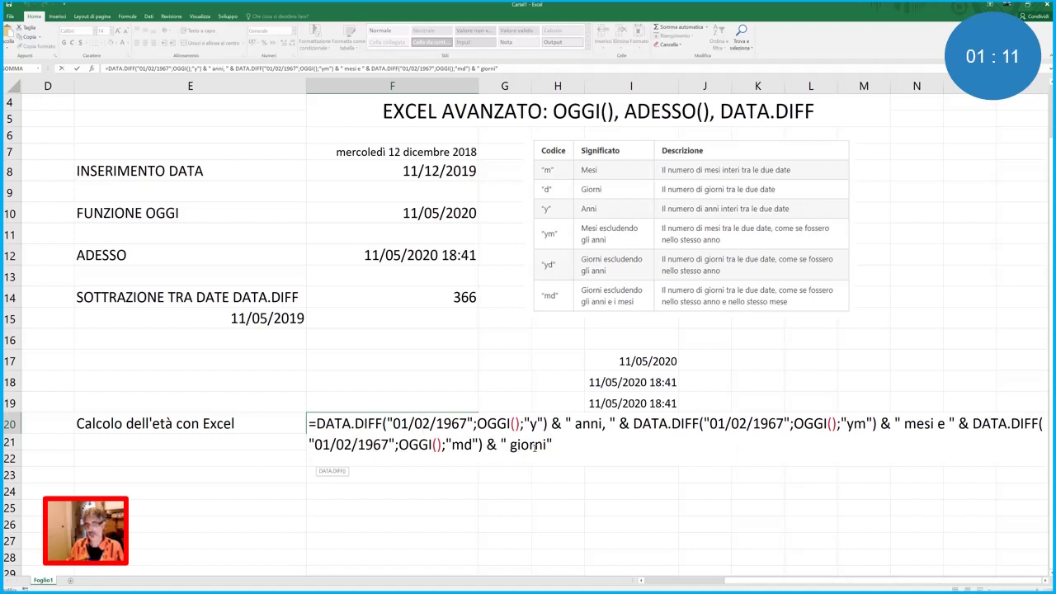
key("ctrl+Return")
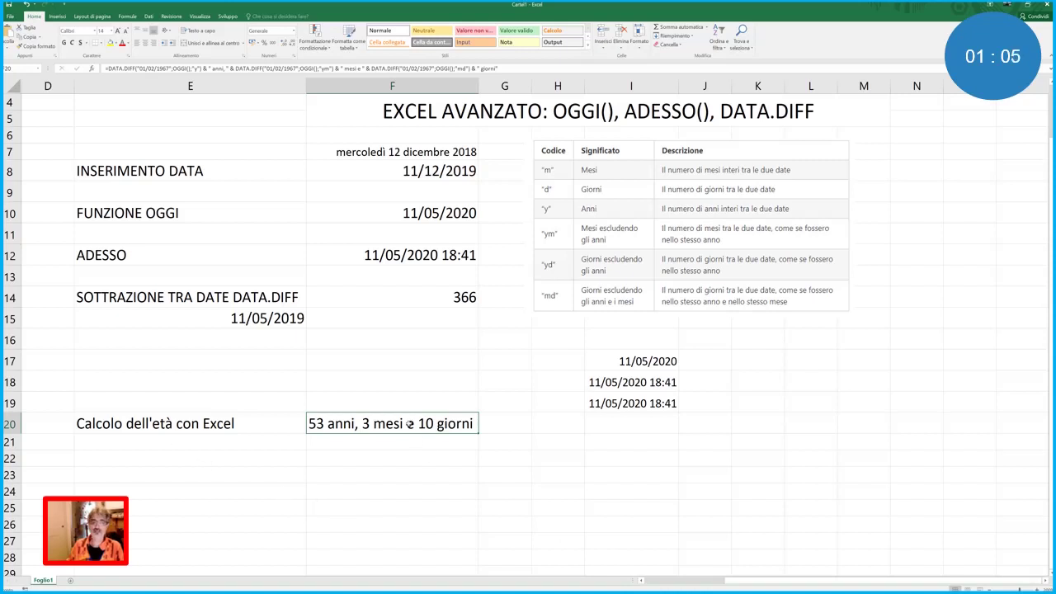
key("F2")
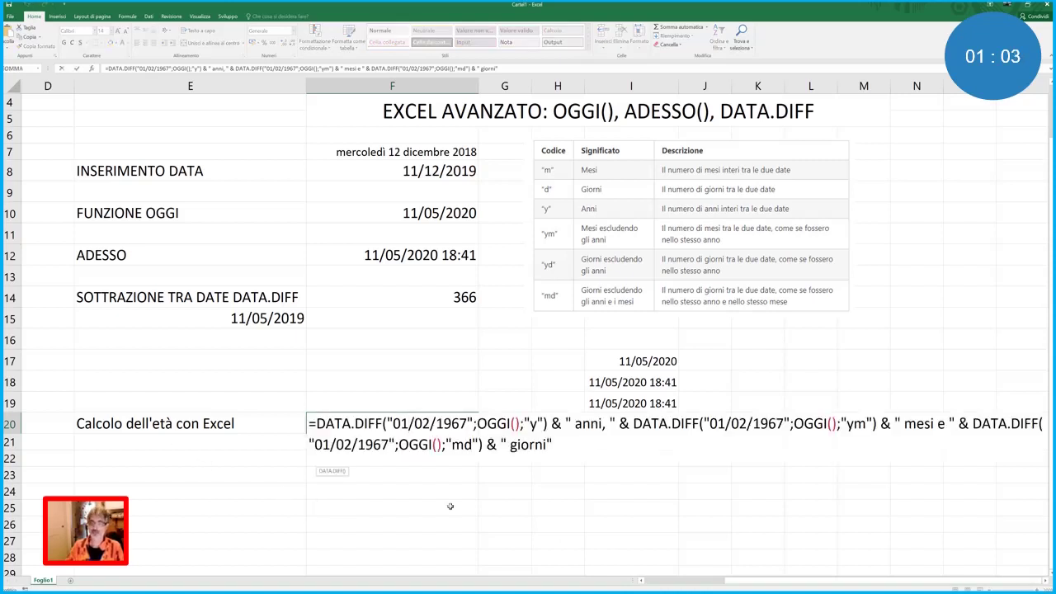
scroll(528, 330, "right", 3)
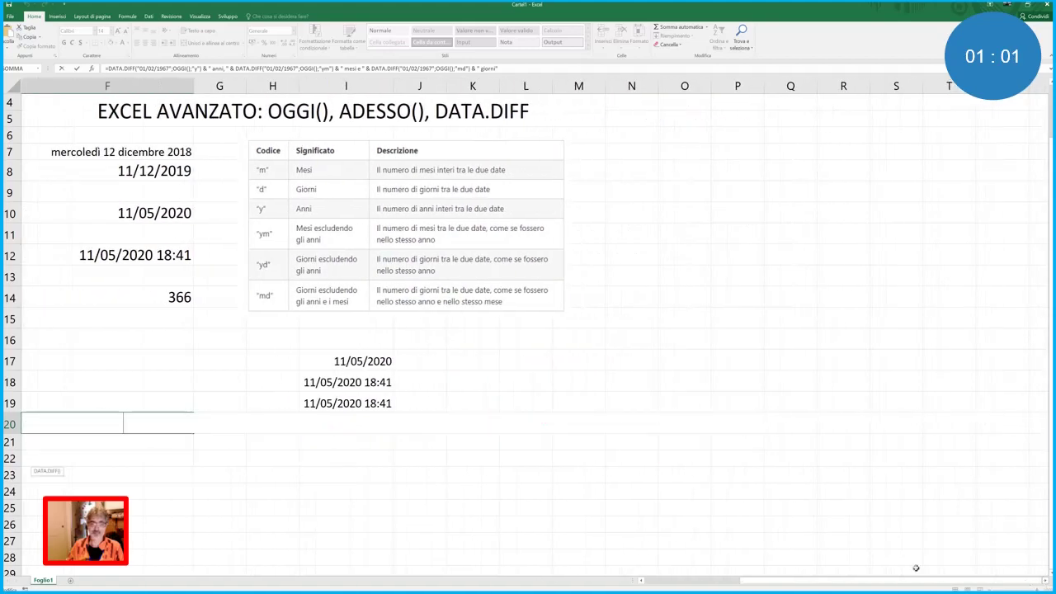
Commit F20's age formula and set its font size to 18 pt.
left_click_drag(763, 583, 740, 584)
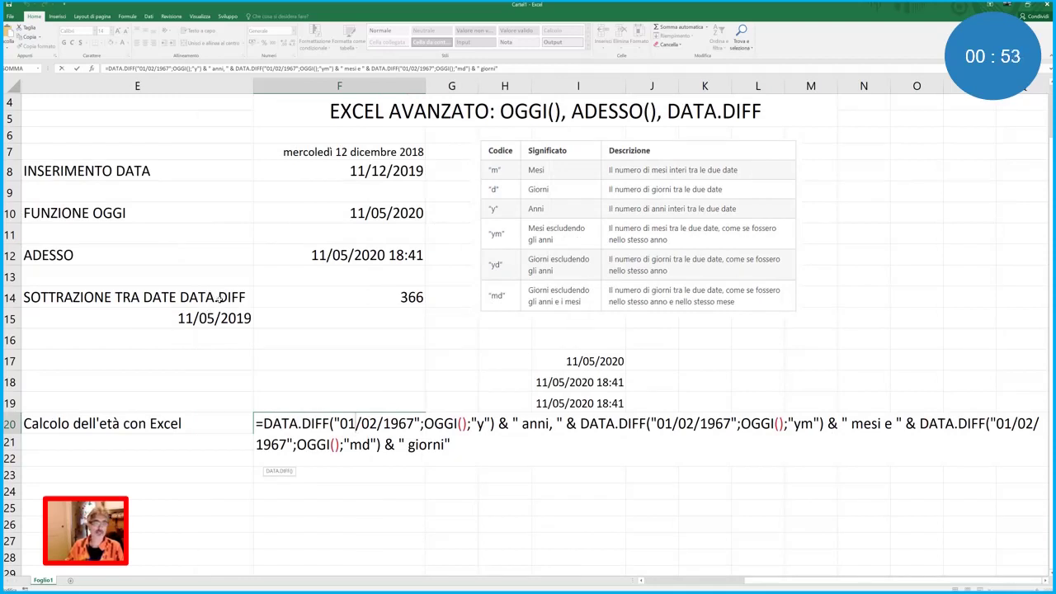
left_click(461, 514)
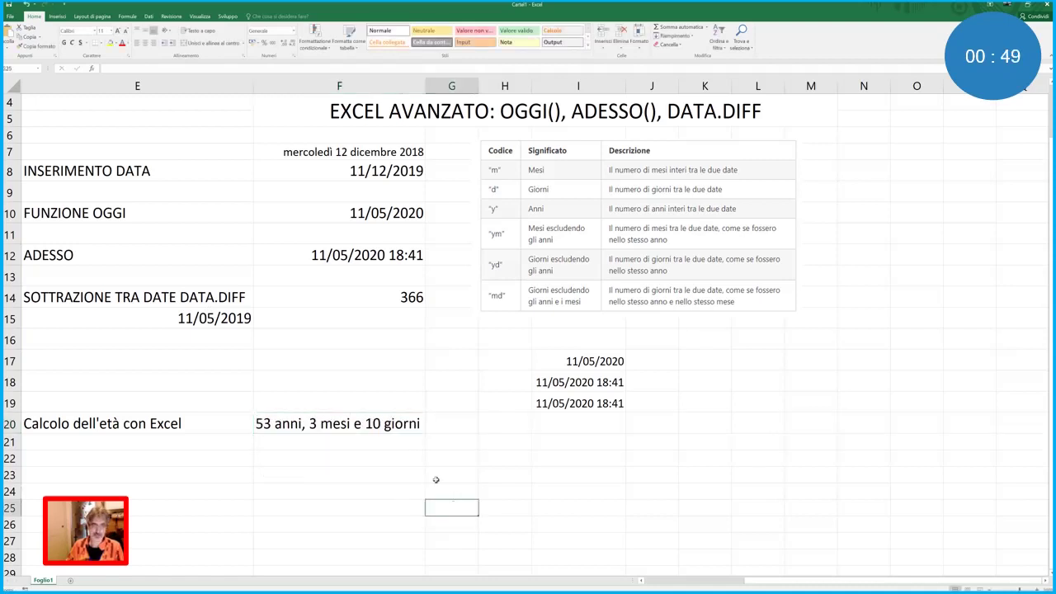
double_click(304, 426)
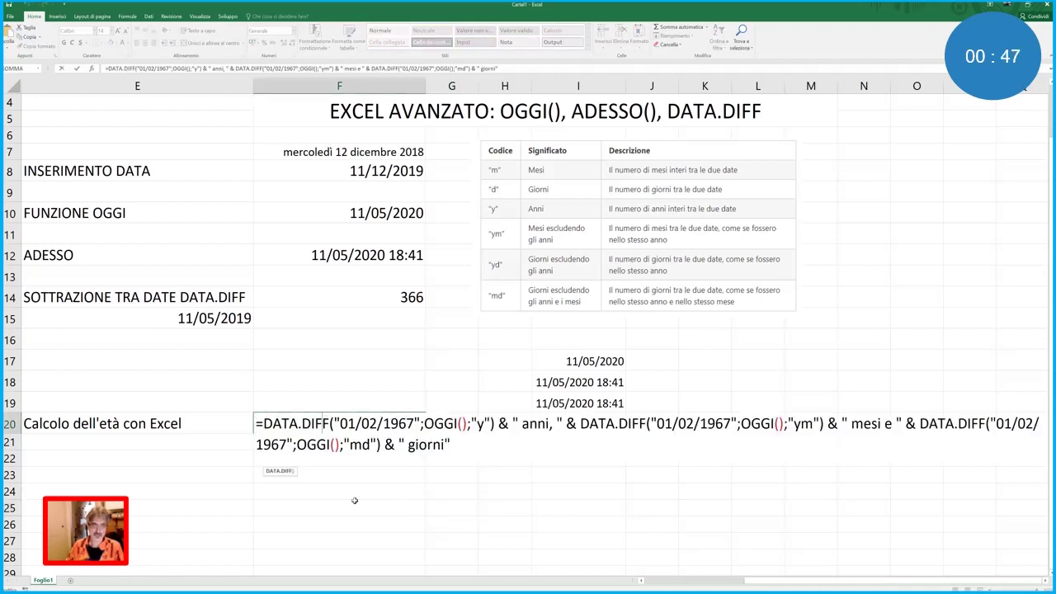
key("Escape")
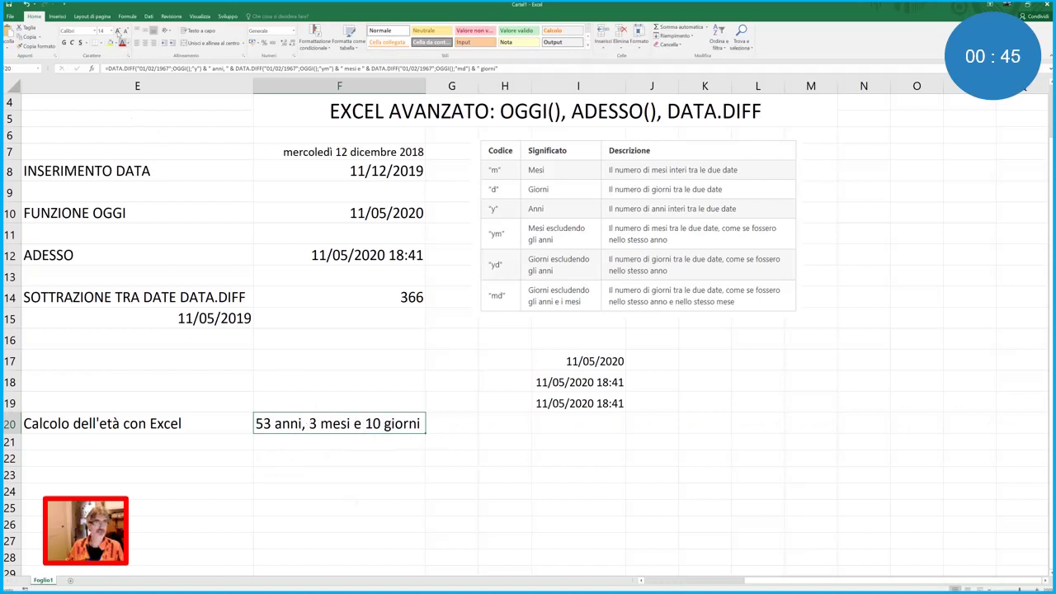
left_click(116, 30)
left_click(116, 31)
Review F20's age formula again and confirm it, showing 53 anni, 3 mesi e 10 giorni.
double_click(295, 425)
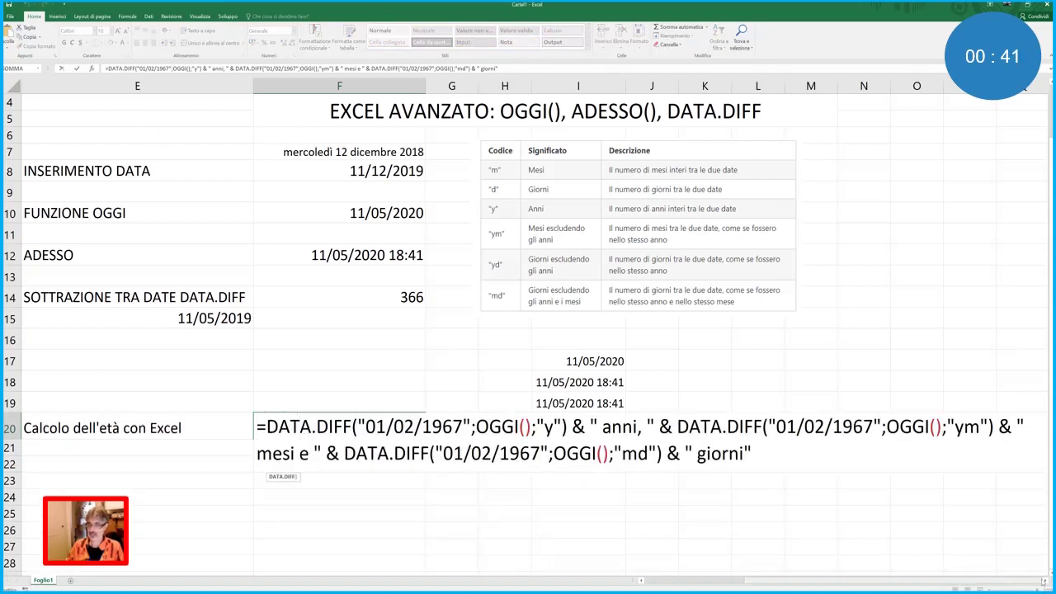
left_click(1045, 581)
mouse_move(948, 583)
left_mouse_down()
mouse_move(938, 582)
mouse_move(948, 582)
left_mouse_up()
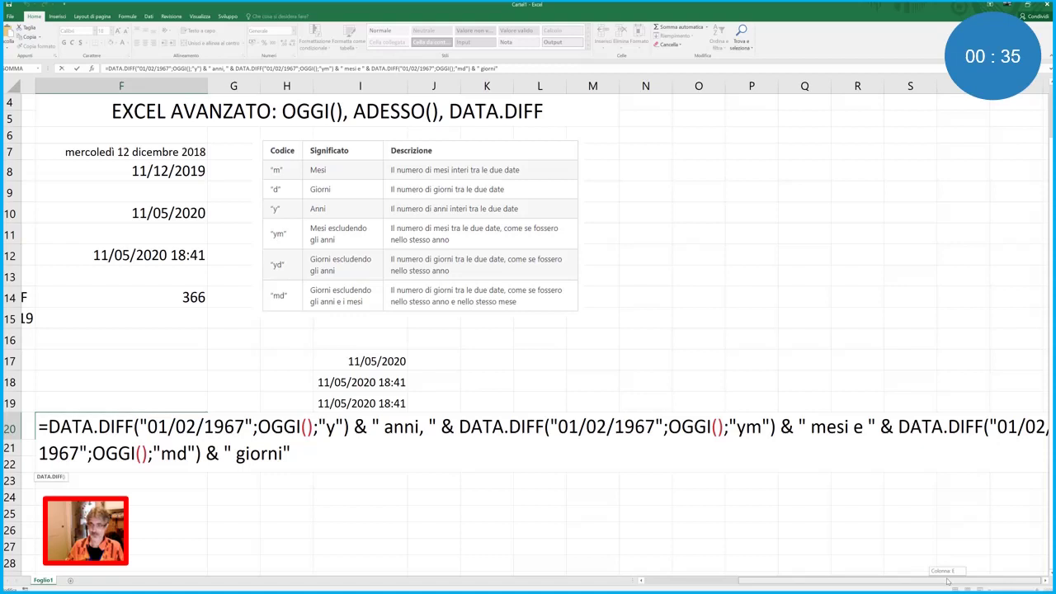
left_click_drag(947, 582, 951, 583)
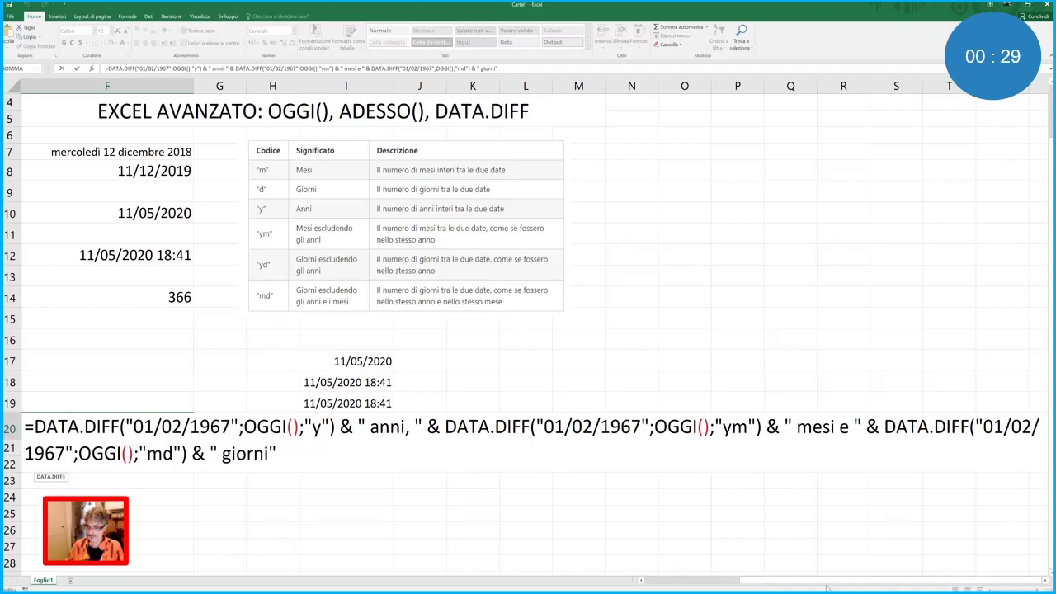
left_click_drag(951, 582, 730, 587)
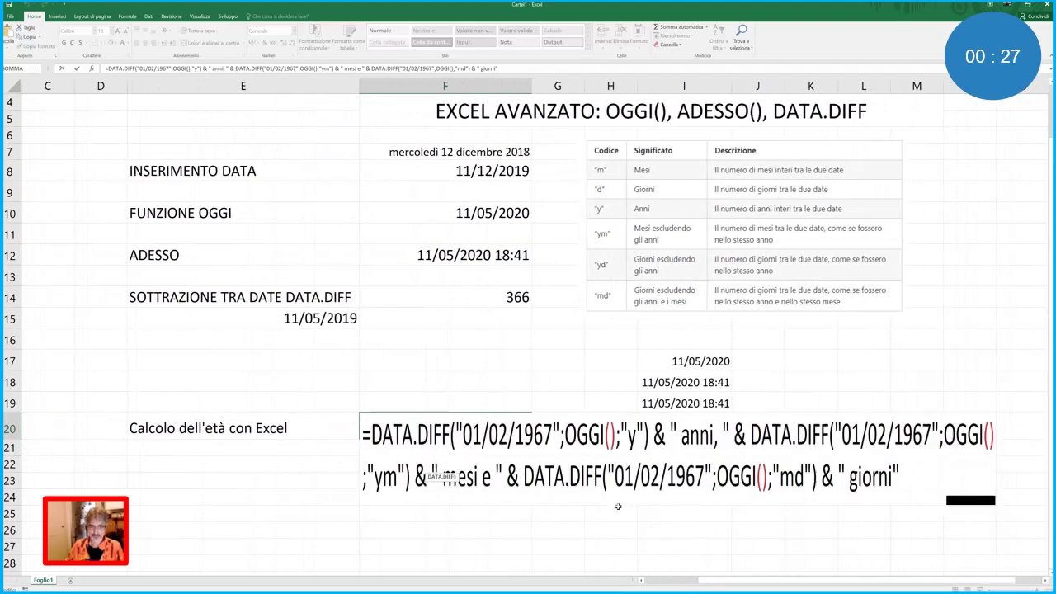
key("ctrl+Return")
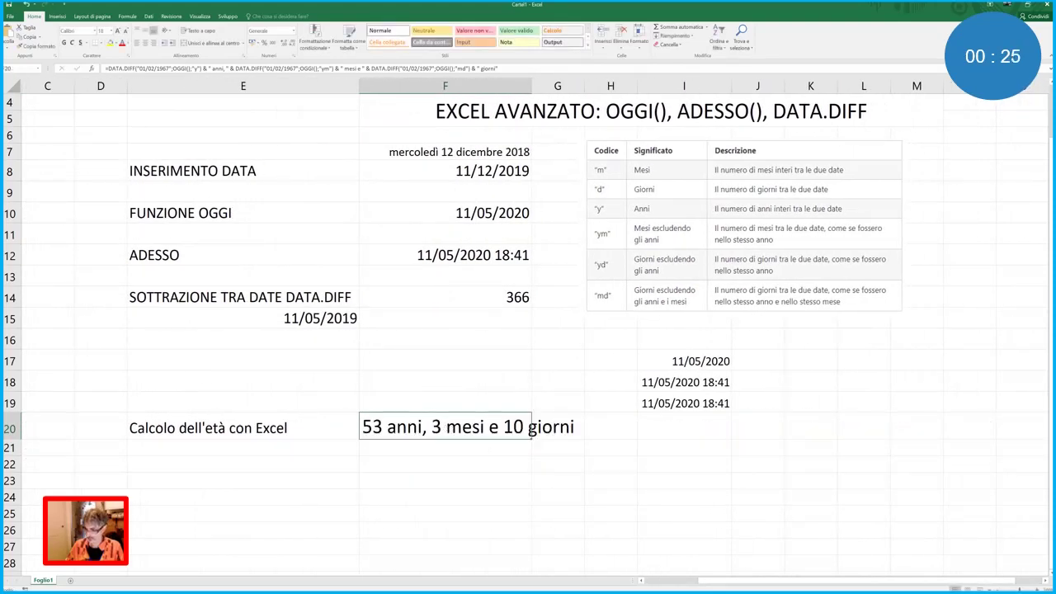
scroll(528, 330, "down", 2, "ctrl")
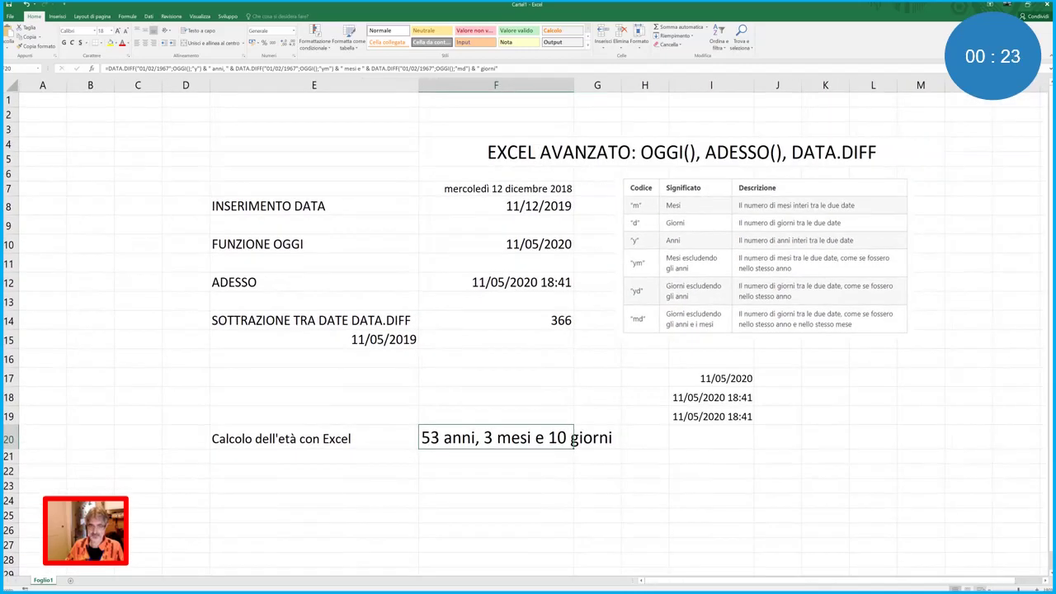
Turn on Page Break Preview (Alt+W, I) and zoom in on the date demo.
key("alt+w")
key("i")
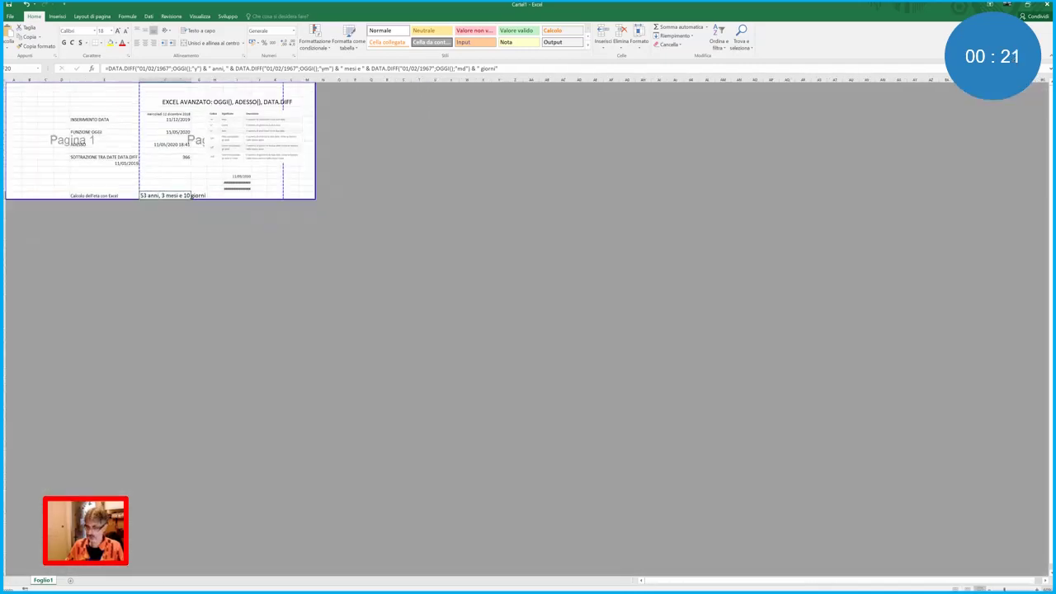
scroll(528, 330, "up", 1, "ctrl")
scroll(527, 330, "up", 1, "ctrl")
scroll(528, 330, "up", 1, "ctrl")
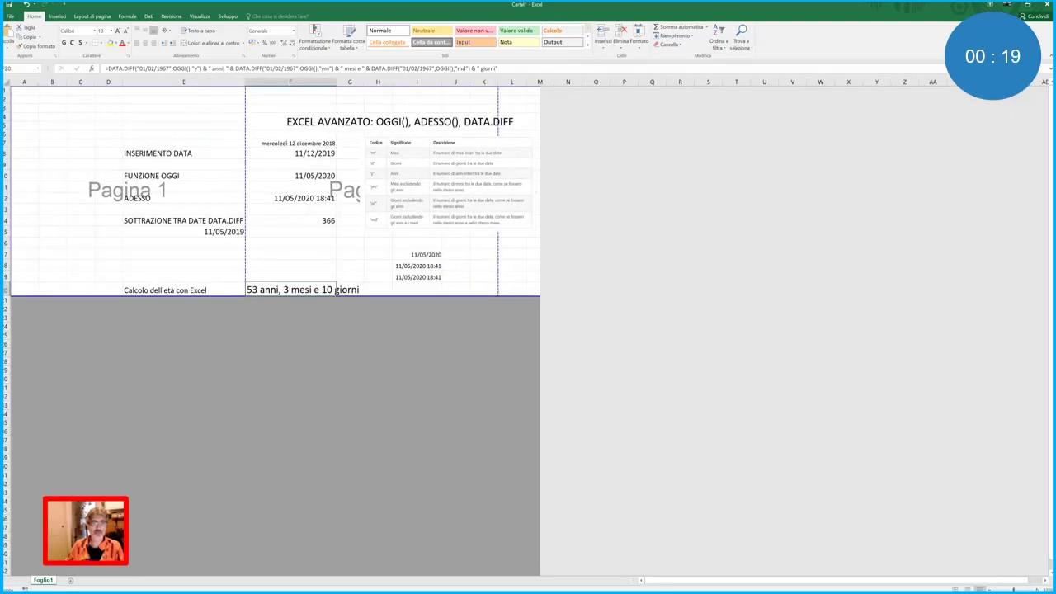
scroll(528, 330, "up", 2, "ctrl")
scroll(528, 330, "up", 1, "ctrl")
scroll(528, 330, "up", 1, "ctrl")
scroll(528, 330, "up", 1, "ctrl")
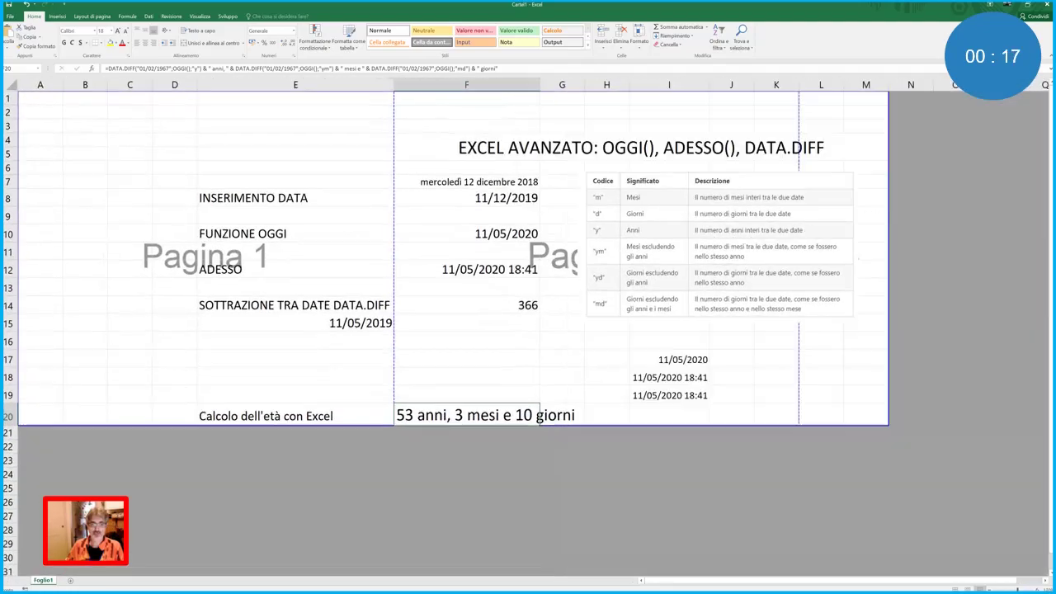
scroll(528, 330, "up", 1, "ctrl")
scroll(558, 509, "up", 1, "ctrl")
scroll(559, 509, "up", 1, "ctrl")
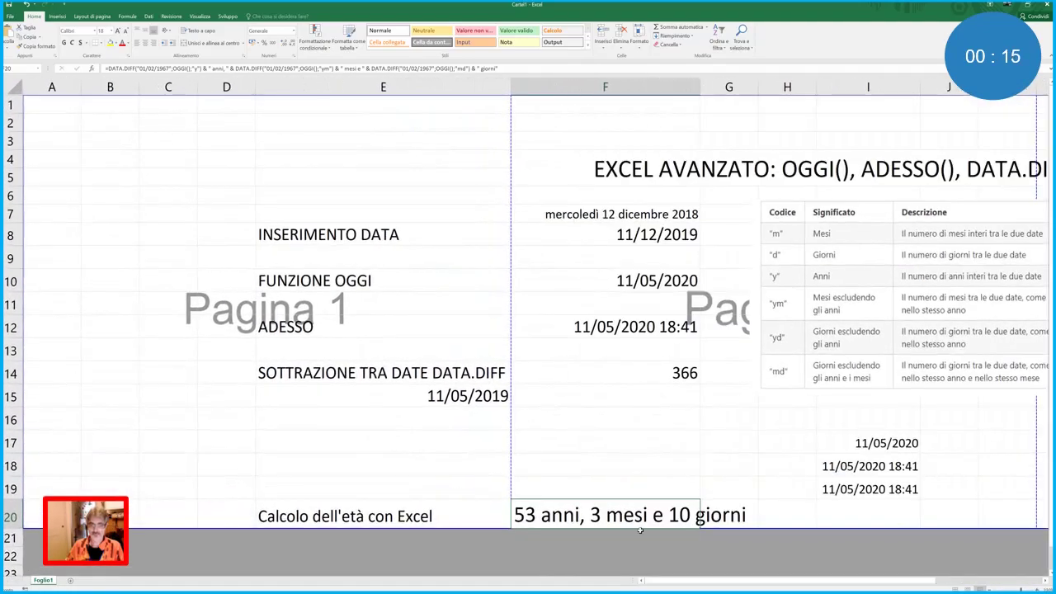
Re-confirm the F20 formula result, then select the INSERIMENTO DATA label in E8.
double_click(558, 509)
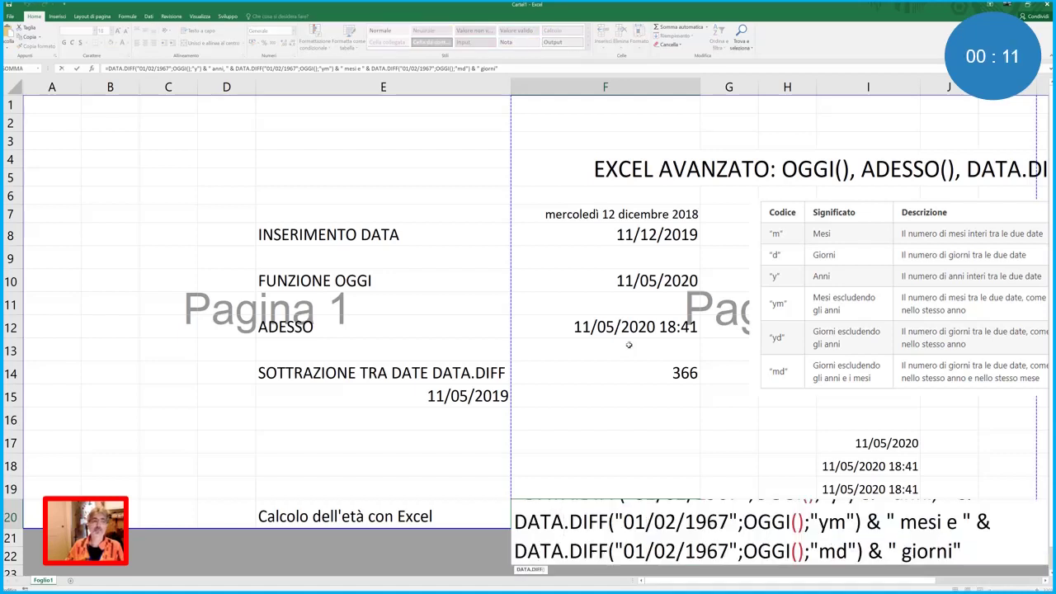
key("ctrl+Return")
left_click(443, 233)
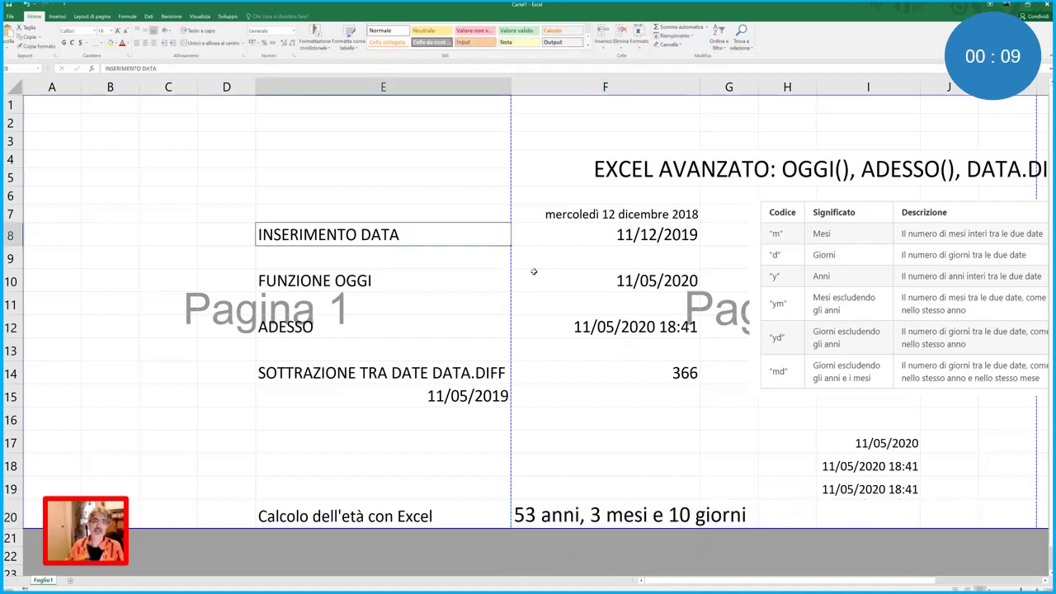